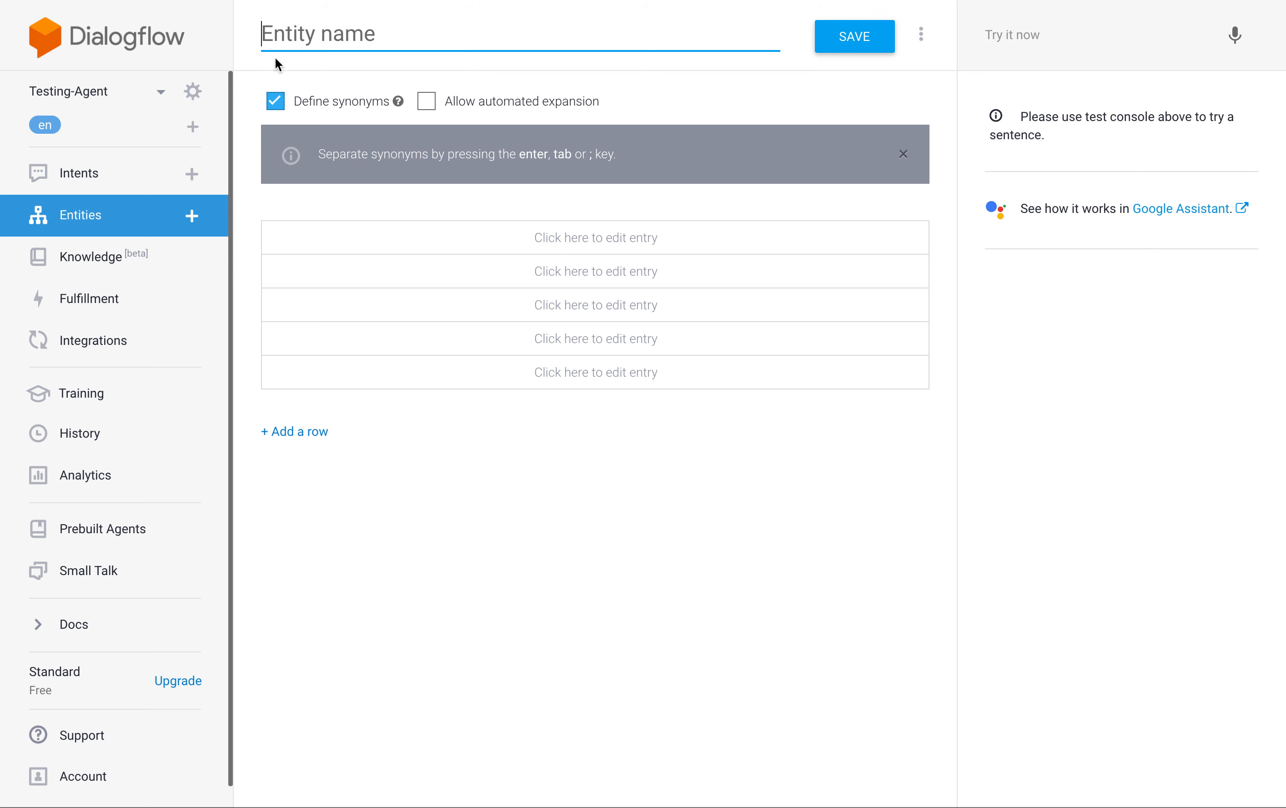
Create an entity named Menu with the entries pizza, chicken fingers and pasta, and save it.
{"action": "type", "text": "Menu"}
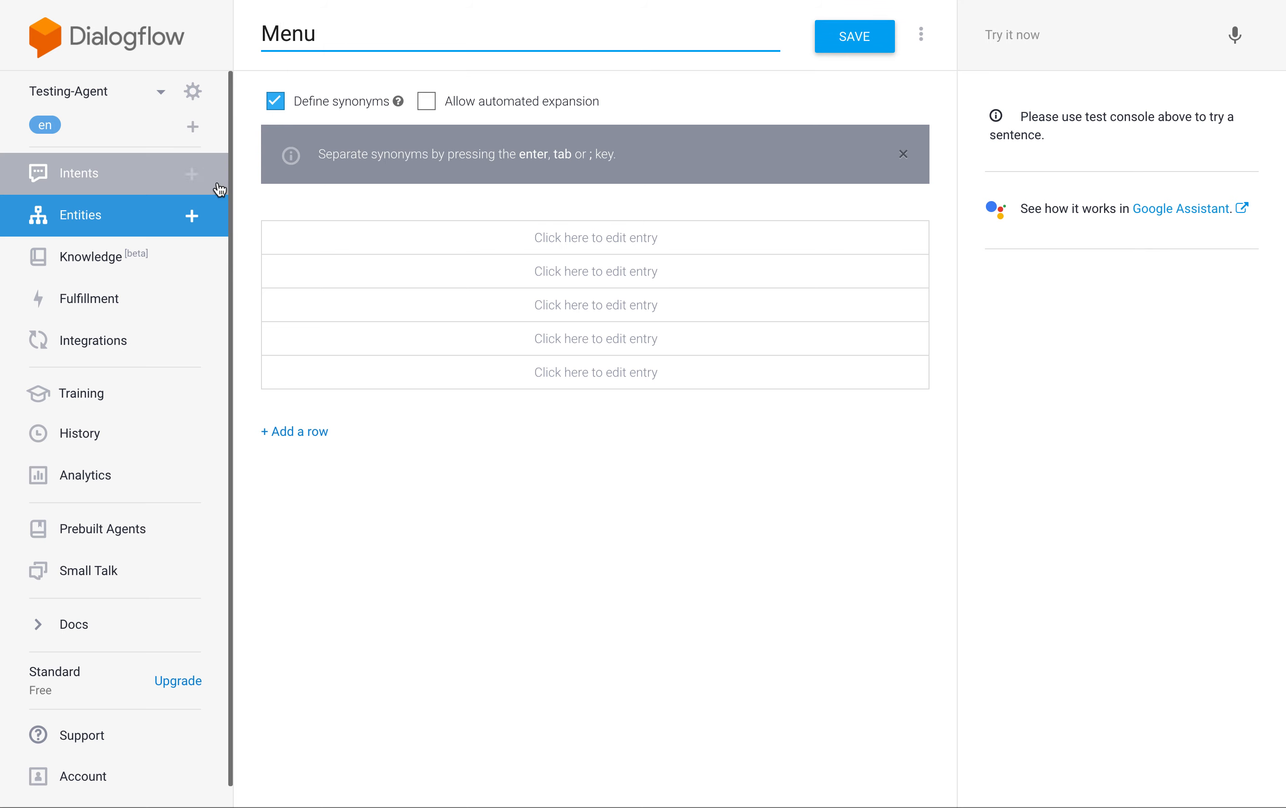
{"action": "left_click", "coordinate": [317, 242]}
{"action": "type", "text": "pizza"}
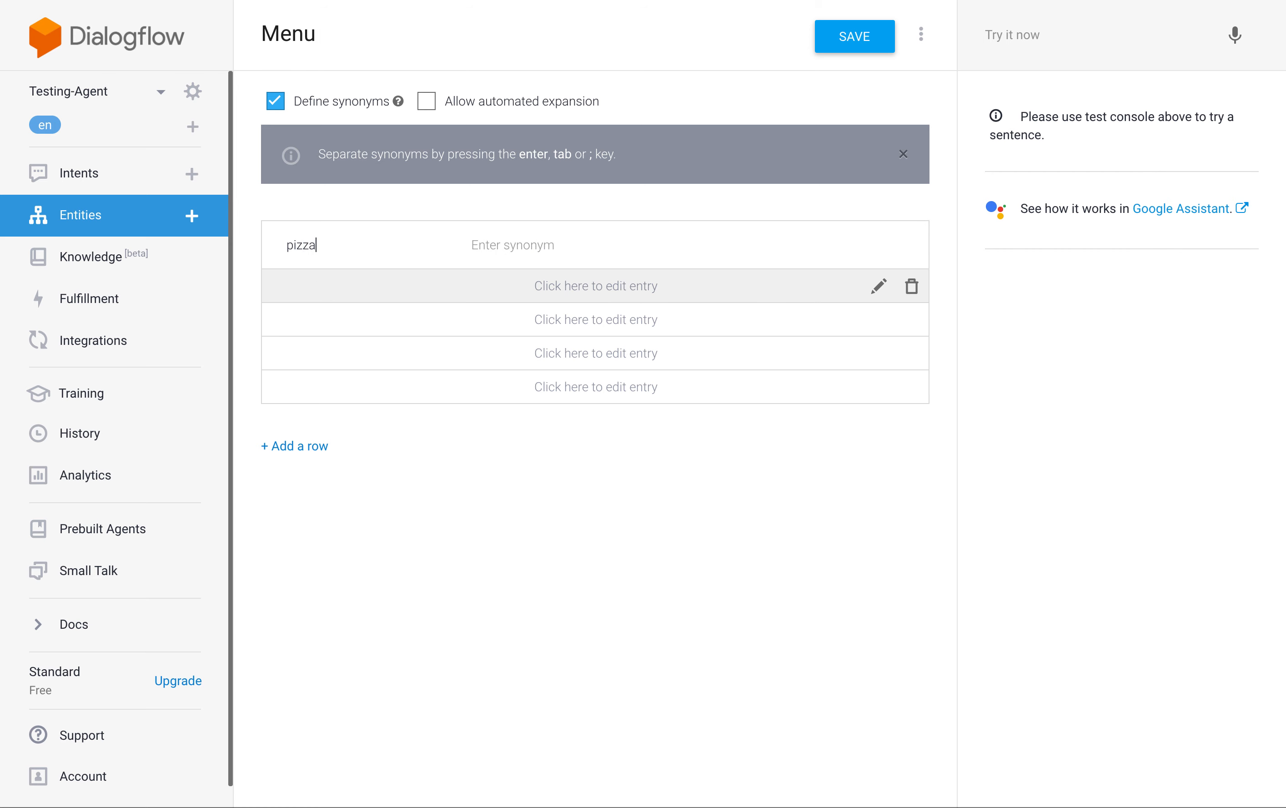
{"action": "key", "text": "Return"}
{"action": "key", "text": "Return"}
{"action": "type", "text": "ch"}
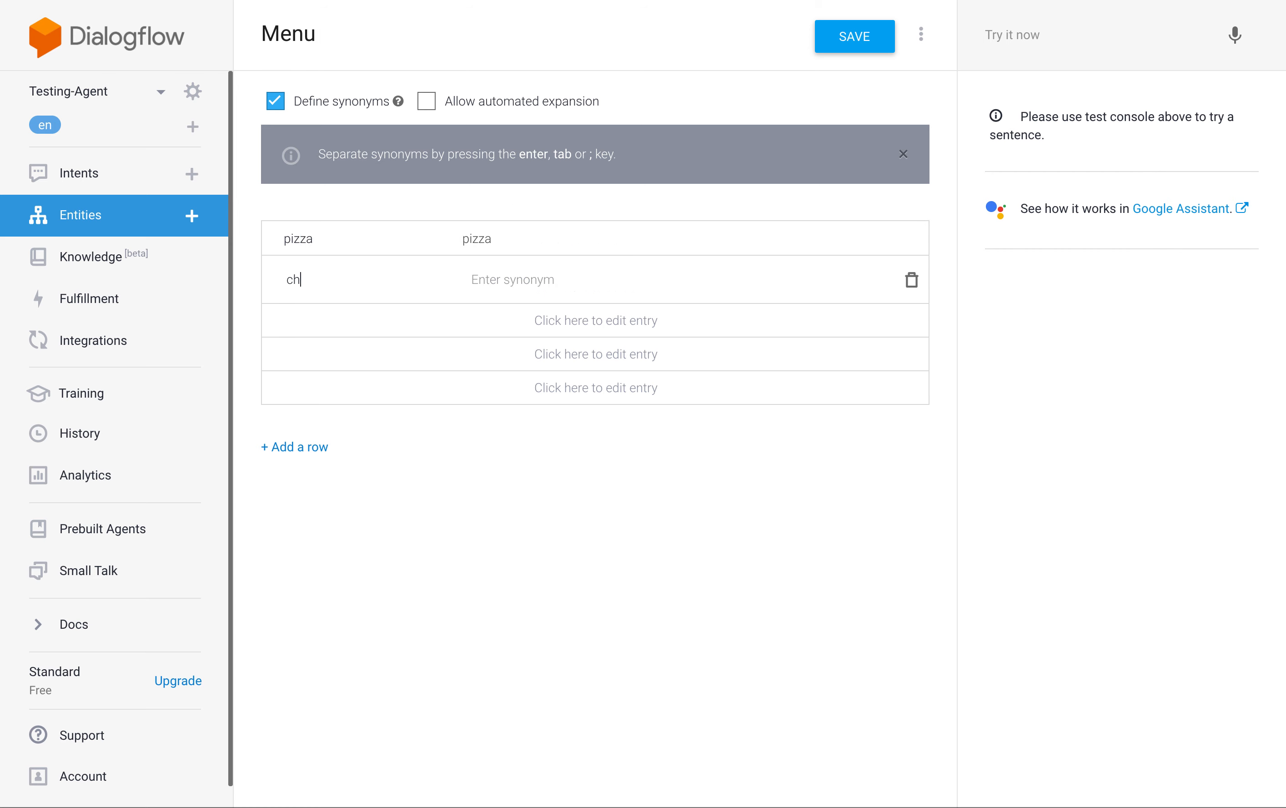
{"action": "type", "text": "icken fingers"}
{"action": "key", "text": "Return"}
{"action": "key", "text": "Return"}
{"action": "type", "text": "paste"}
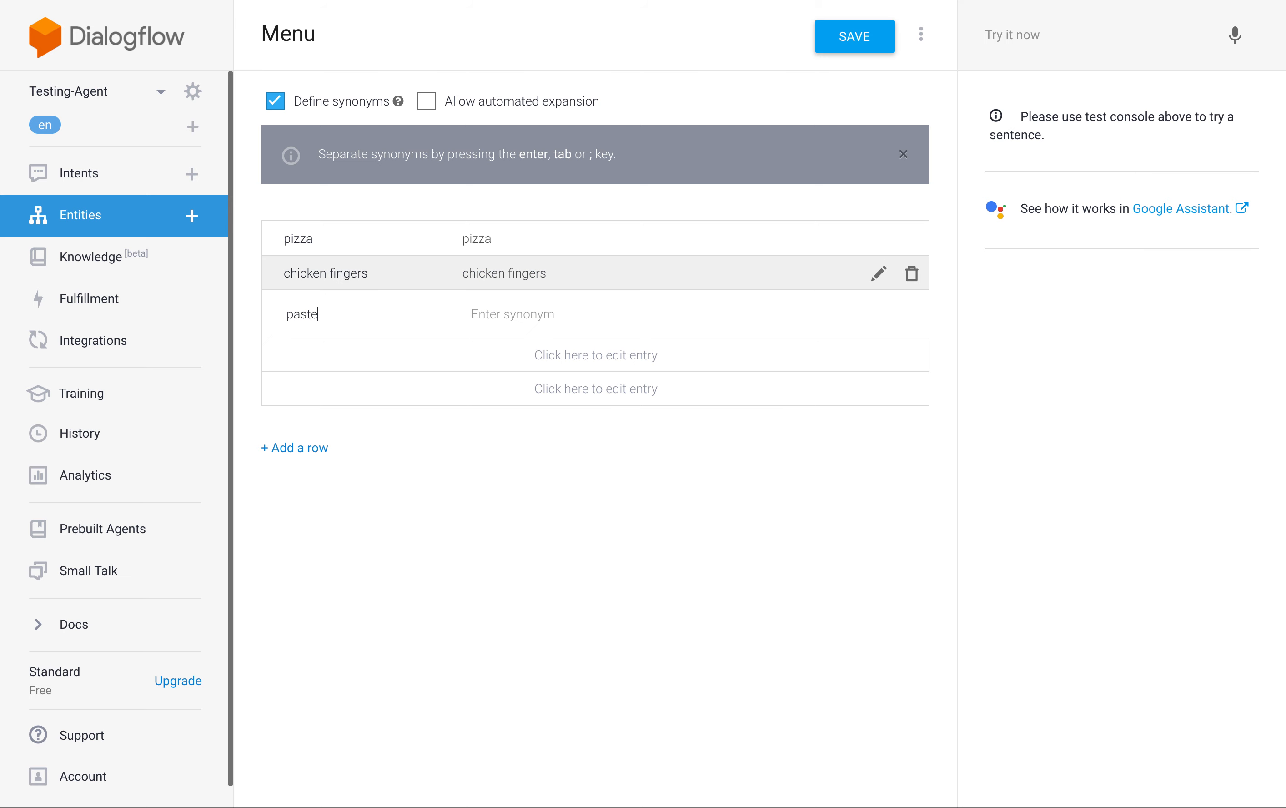
{"action": "key", "text": "Return"}
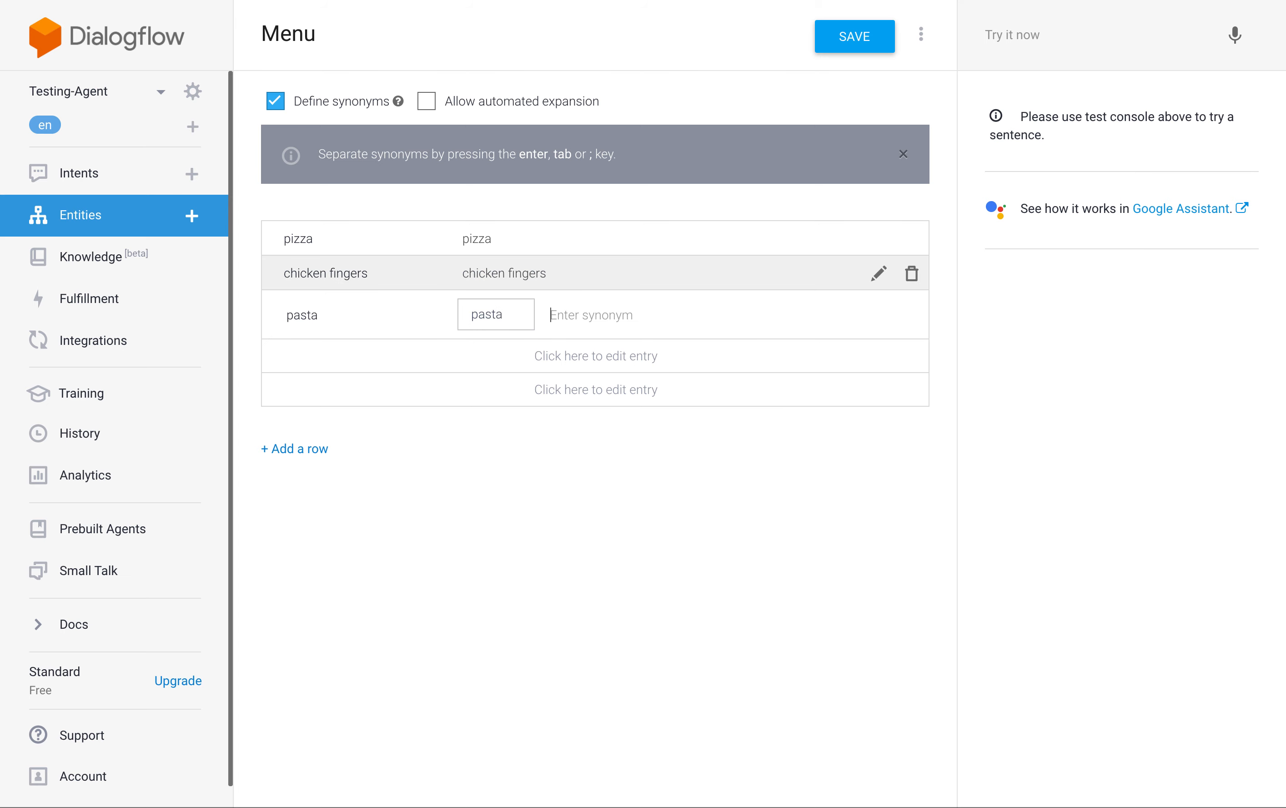
{"action": "left_click", "coordinate": [875, 47]}
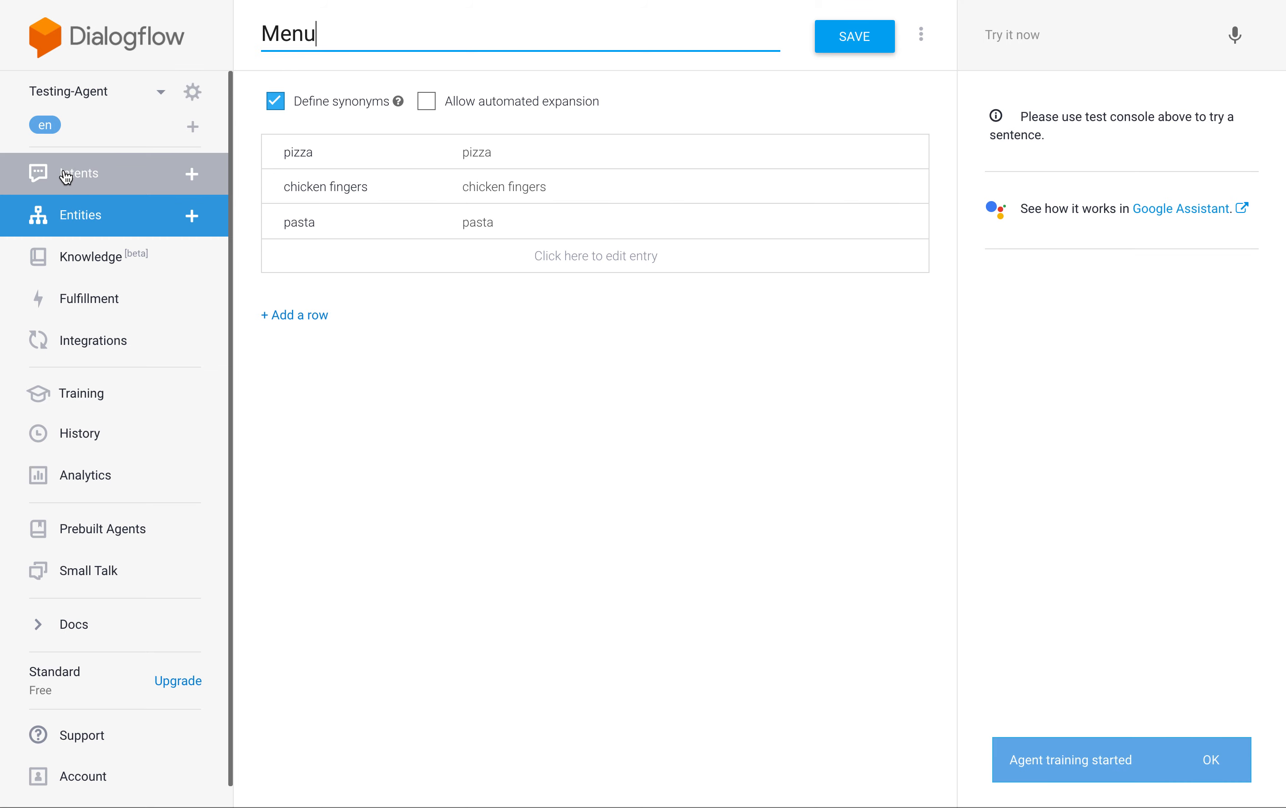
Create an intent named "Order from menu" and save it.
{"action": "left_click", "coordinate": [67, 177]}
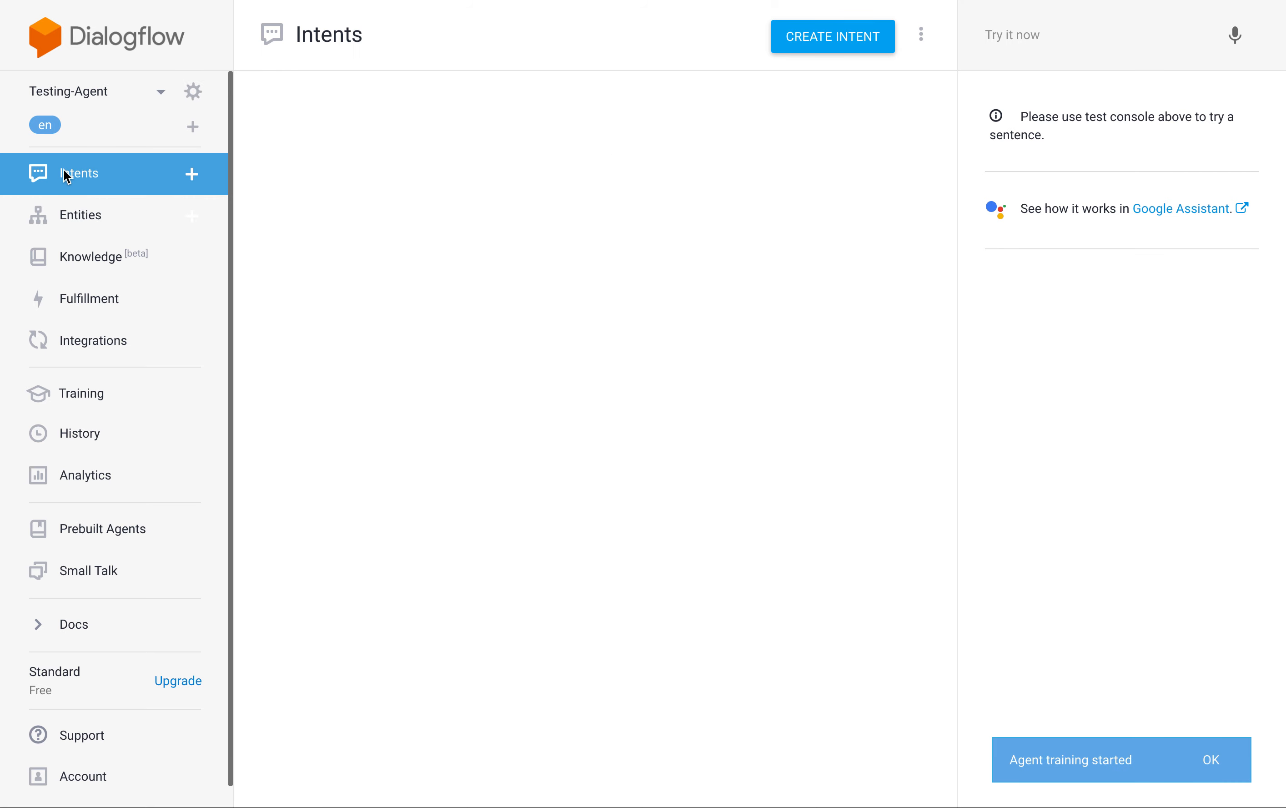
{"action": "left_click", "coordinate": [810, 42]}
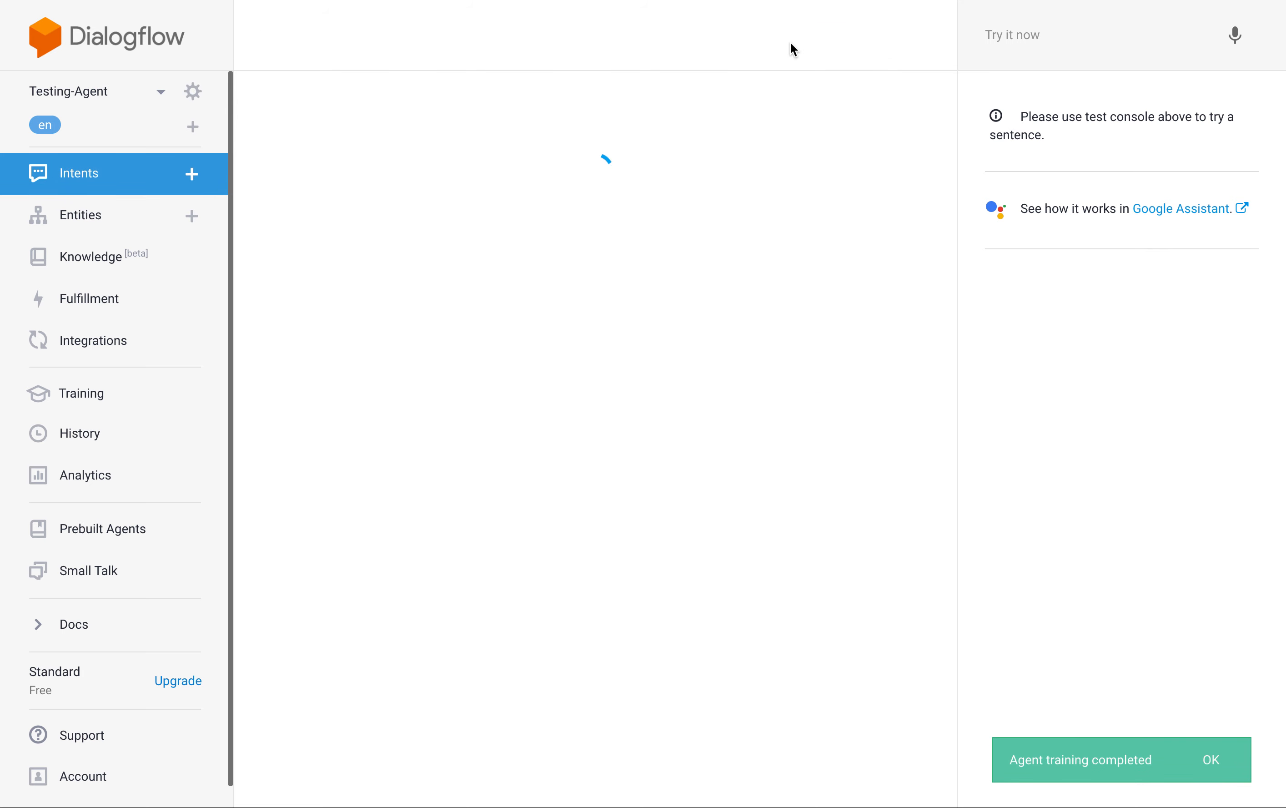
{"action": "left_click", "coordinate": [379, 28]}
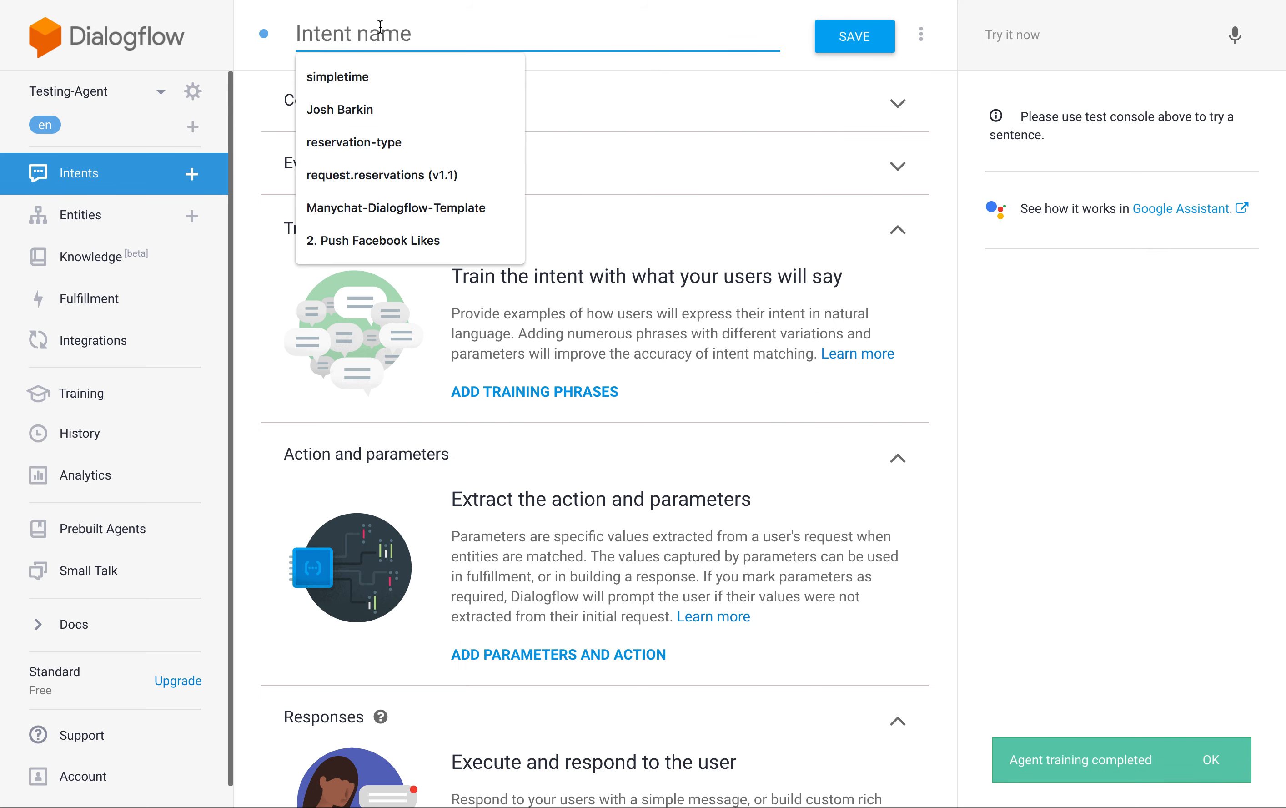
{"action": "type", "text": "Order from menyu"}
{"action": "key", "text": "BackSpace"}
{"action": "key", "text": "BackSpace"}
{"action": "type", "text": "u"}
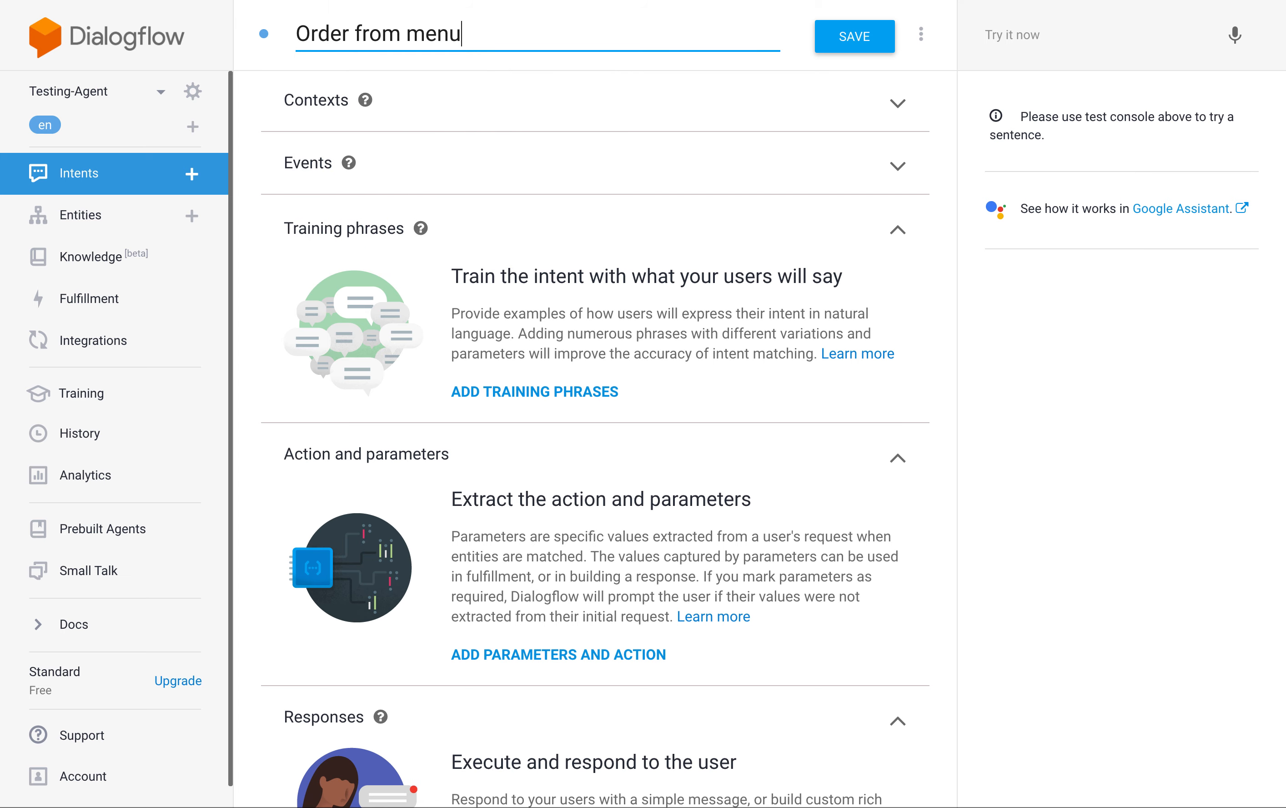
{"action": "left_click", "coordinate": [856, 37]}
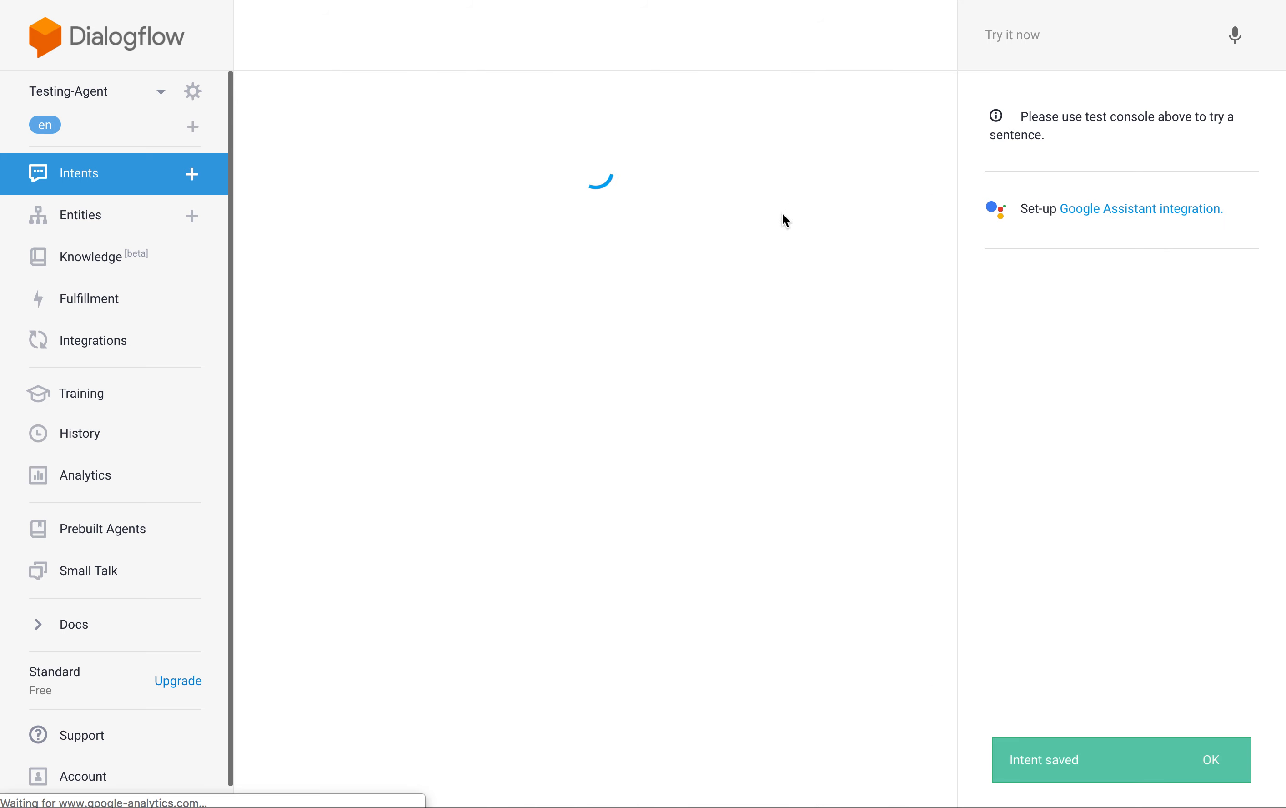
Open the intent's entry fields for training phrases, for action and parameters, and for a text response.
{"action": "left_click", "coordinate": [897, 230]}
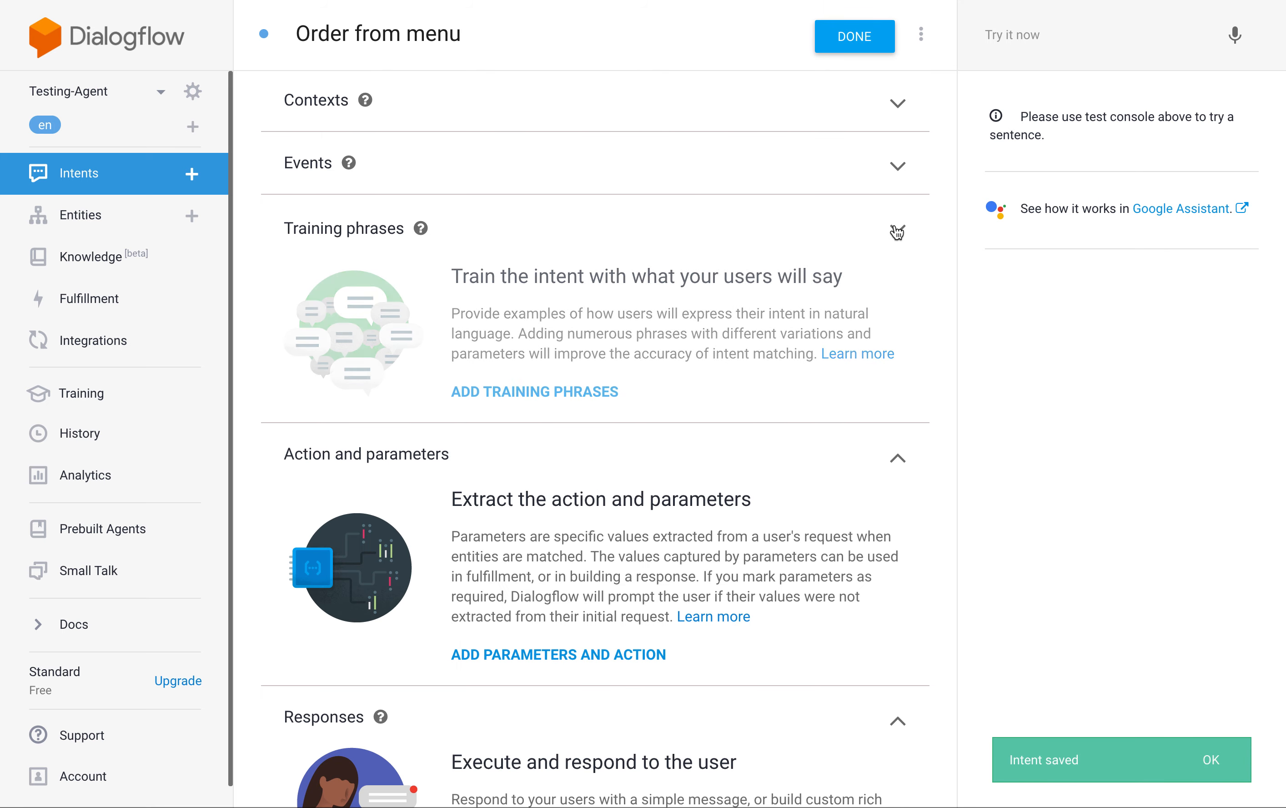
{"action": "left_click", "coordinate": [538, 231]}
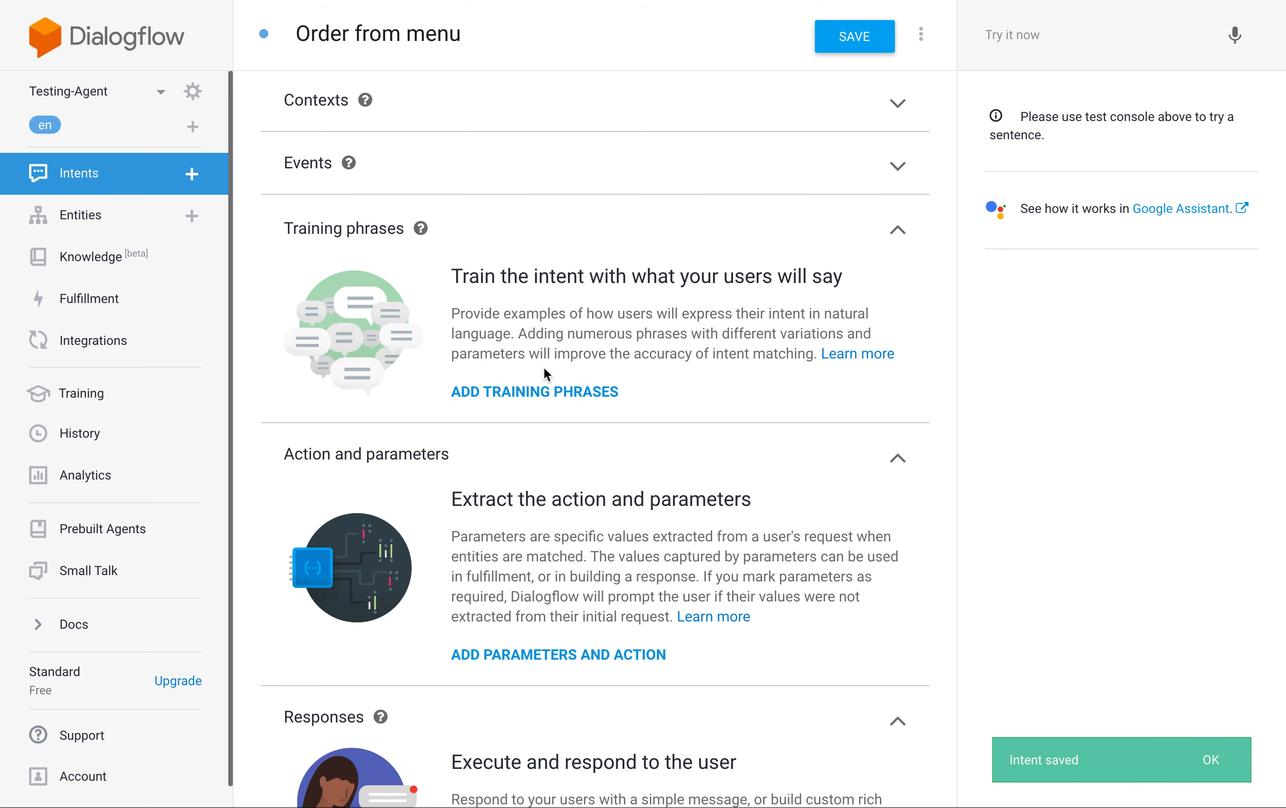
{"action": "left_click", "coordinate": [546, 391]}
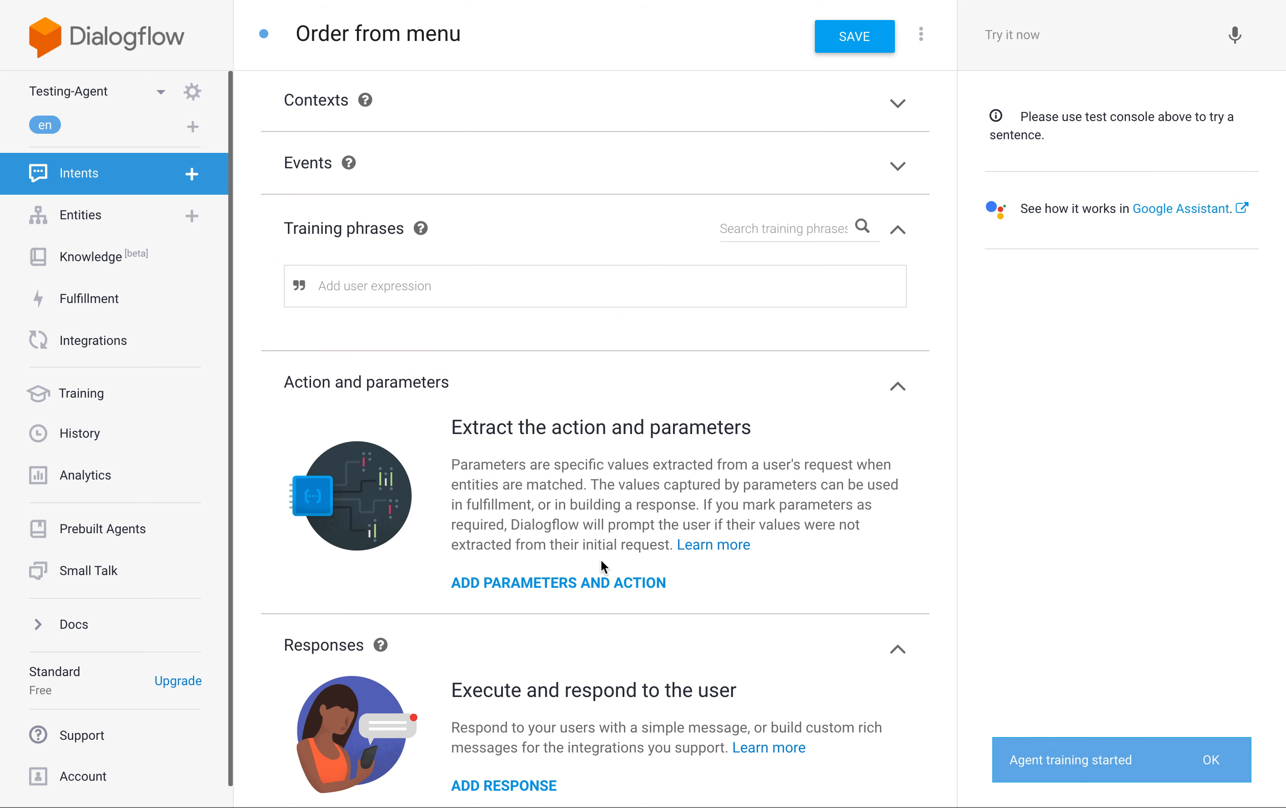
{"action": "left_click", "coordinate": [605, 587]}
{"action": "scroll", "coordinate": [633, 561], "scroll_direction": "down", "scroll_amount": 2}
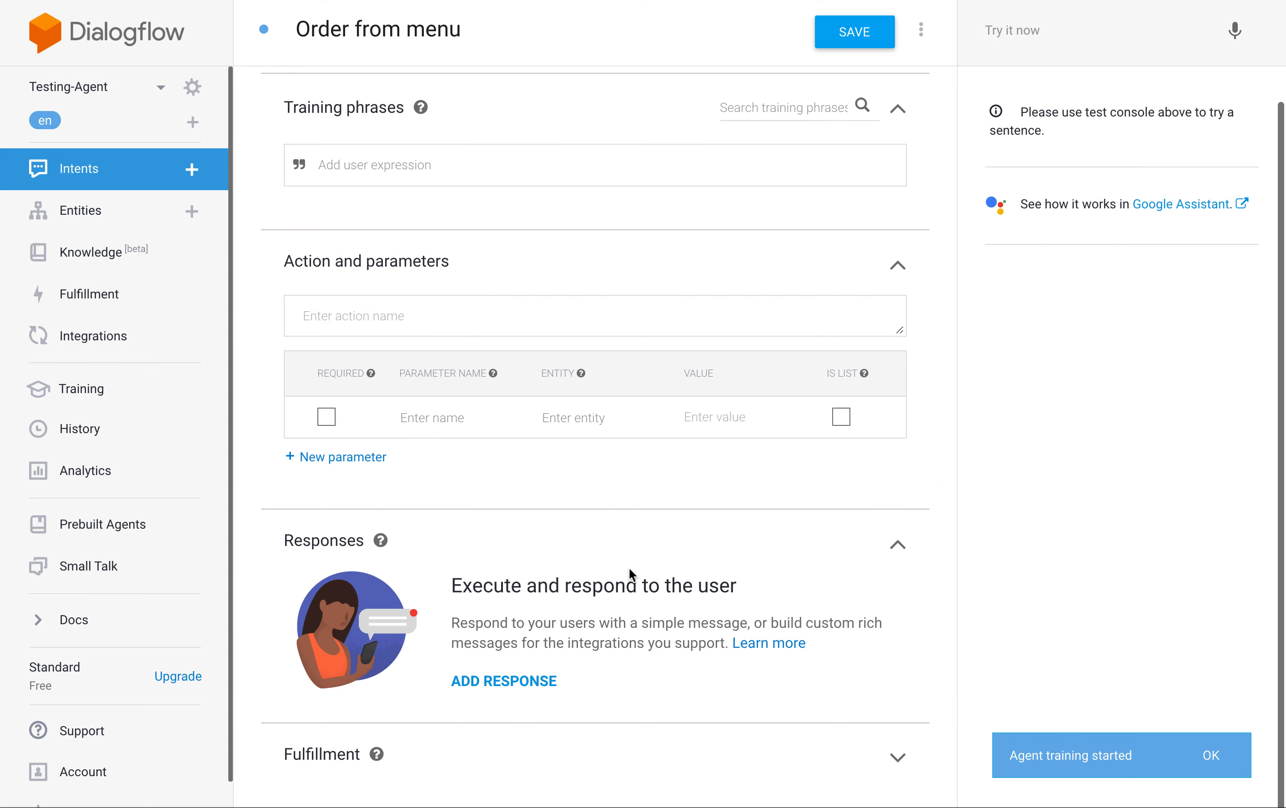
{"action": "left_click", "coordinate": [505, 677]}
Add the training phrase "Can I order pizza?" to the intent.
{"action": "scroll", "coordinate": [588, 433], "scroll_direction": "up", "scroll_amount": 2}
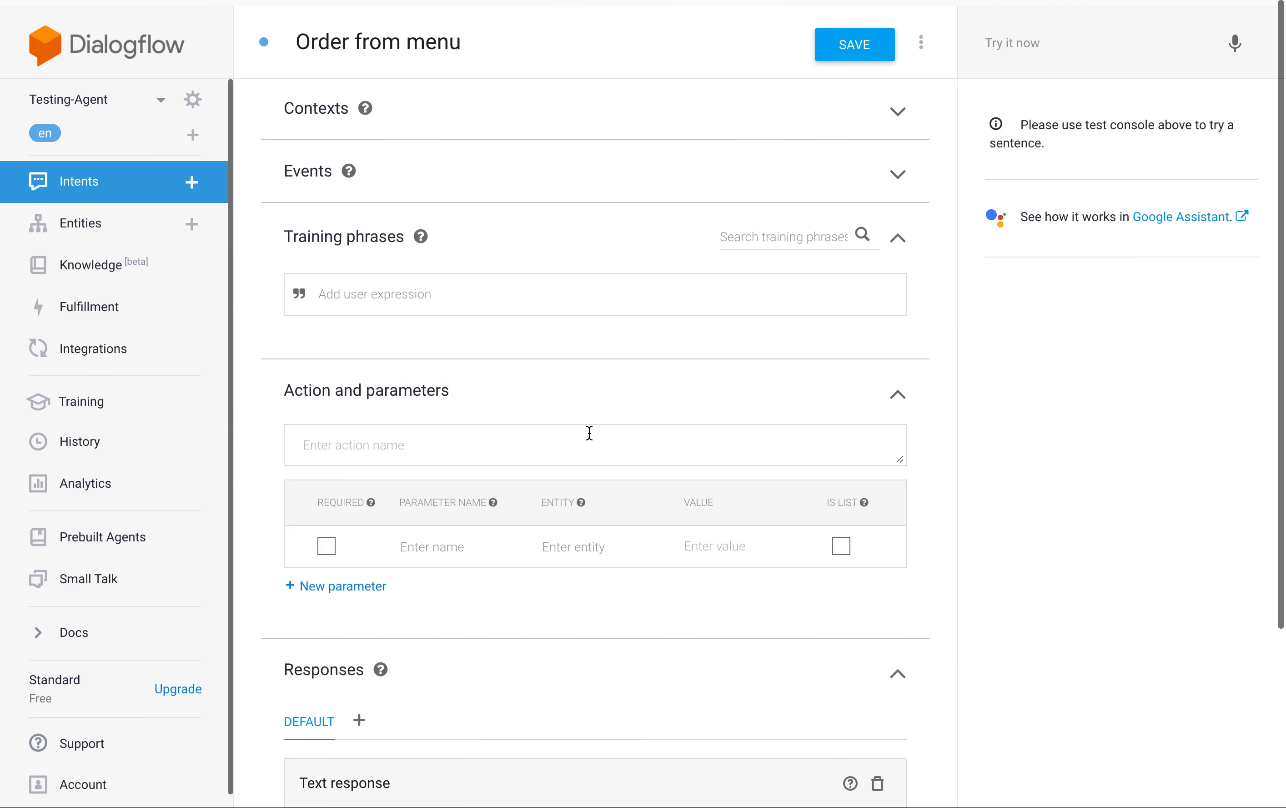
{"action": "left_click", "coordinate": [406, 288]}
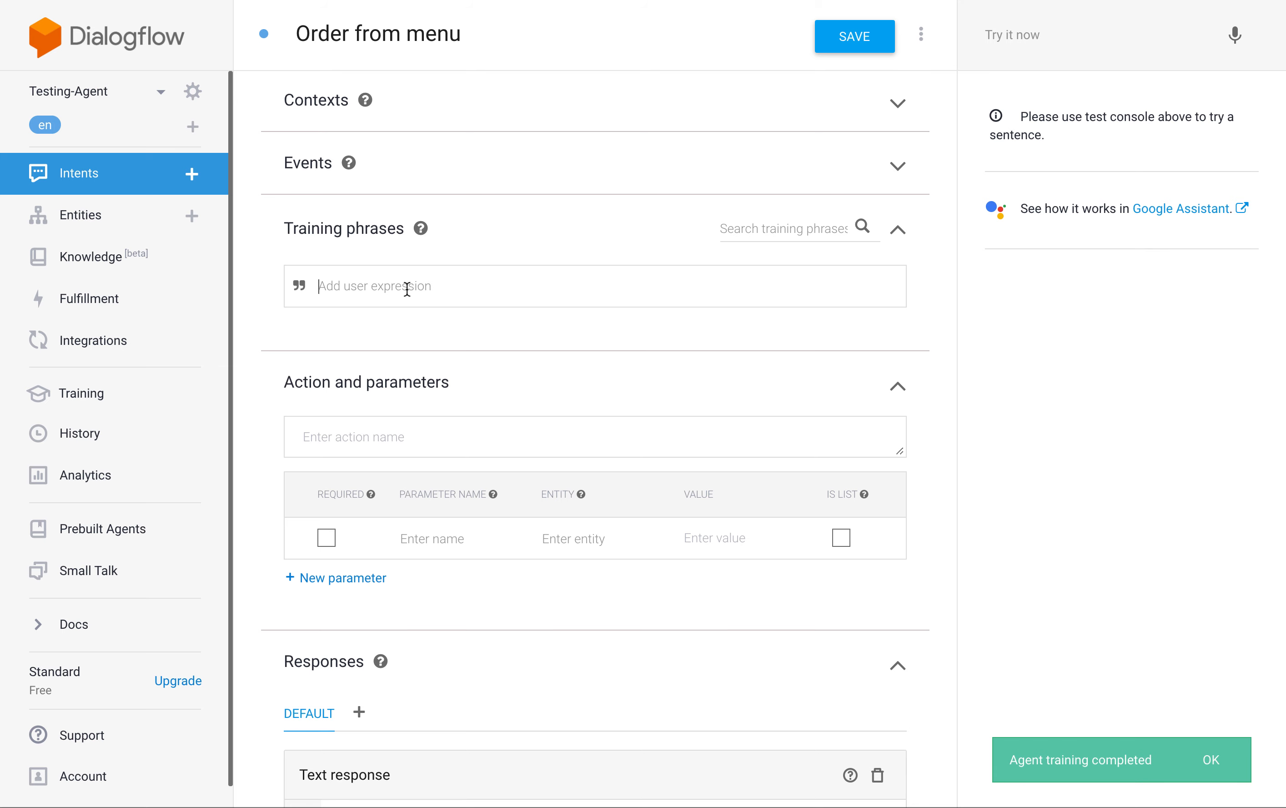
{"action": "type", "text": "Can I "}
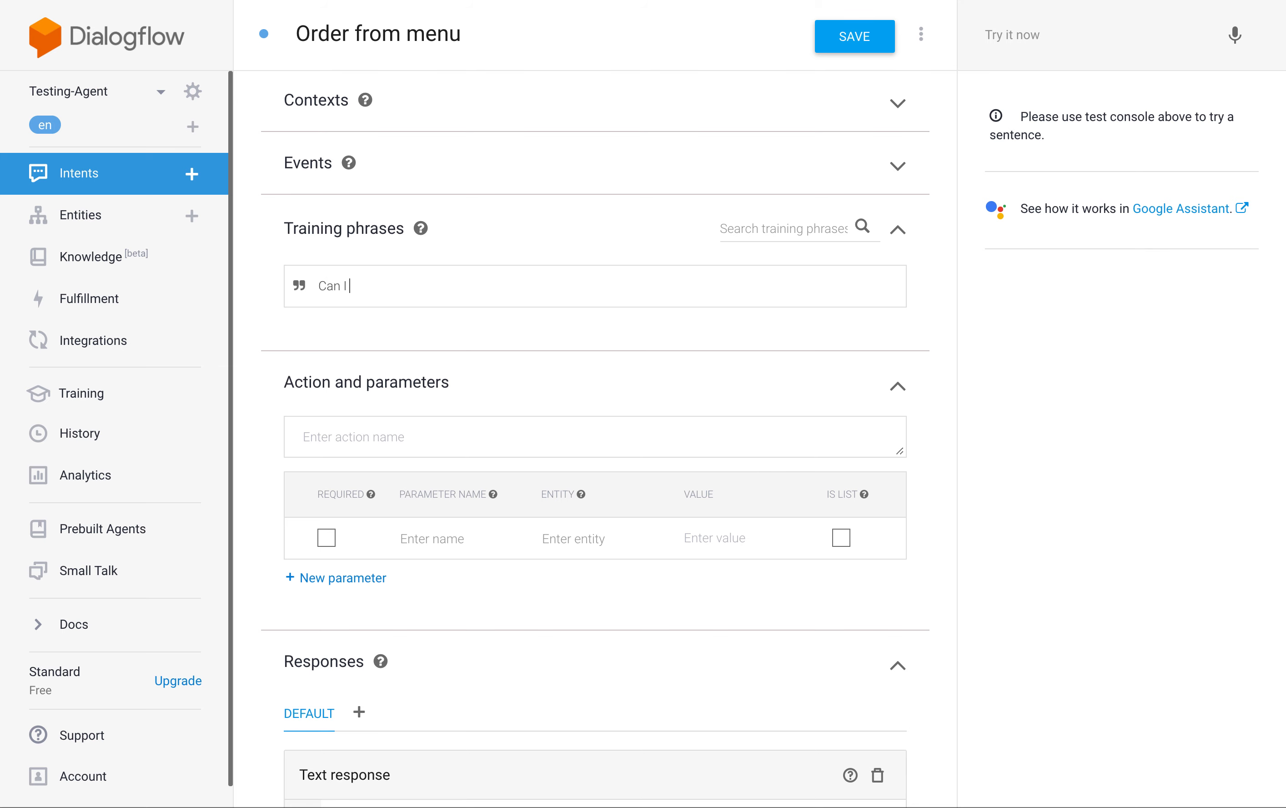
{"action": "type", "text": "order pizza?"}
{"action": "key", "text": "Return"}
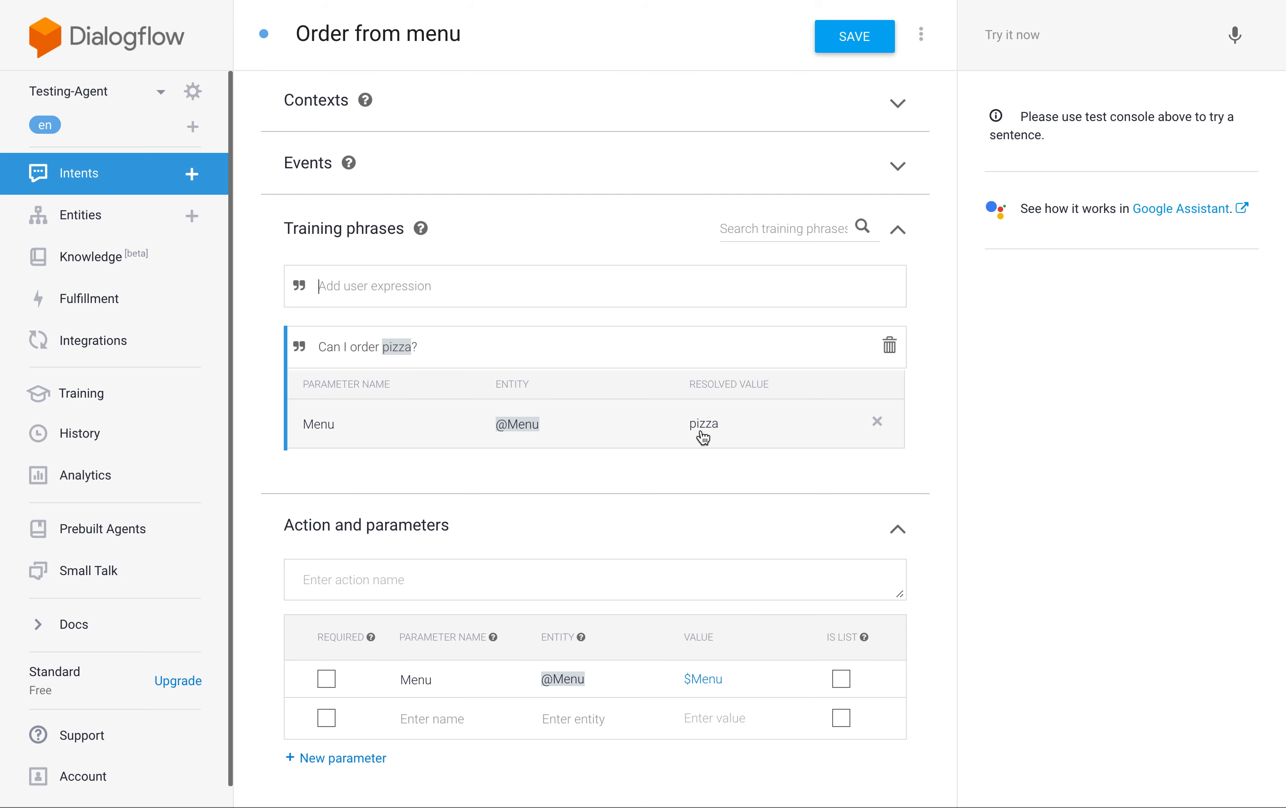
Enter the text response "Yes, we have $Menu", inserting the suggested $Menu parameter.
{"action": "mouse_move", "coordinate": [395, 350]}
{"action": "scroll", "coordinate": [715, 432], "scroll_direction": "down", "scroll_amount": 8}
{"action": "scroll", "coordinate": [716, 437], "scroll_direction": "down", "scroll_amount": 1}
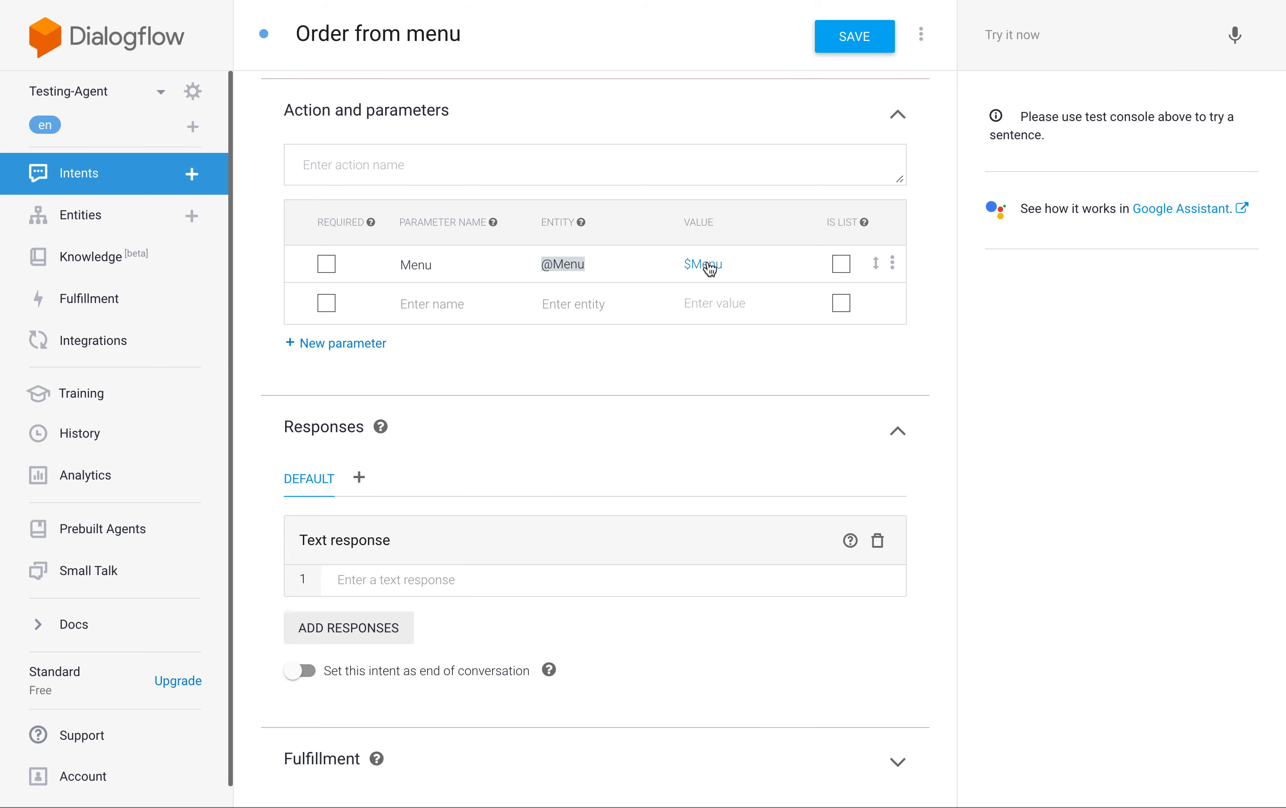
{"action": "left_click", "coordinate": [419, 575]}
{"action": "type", "text": "Yes, we have"}
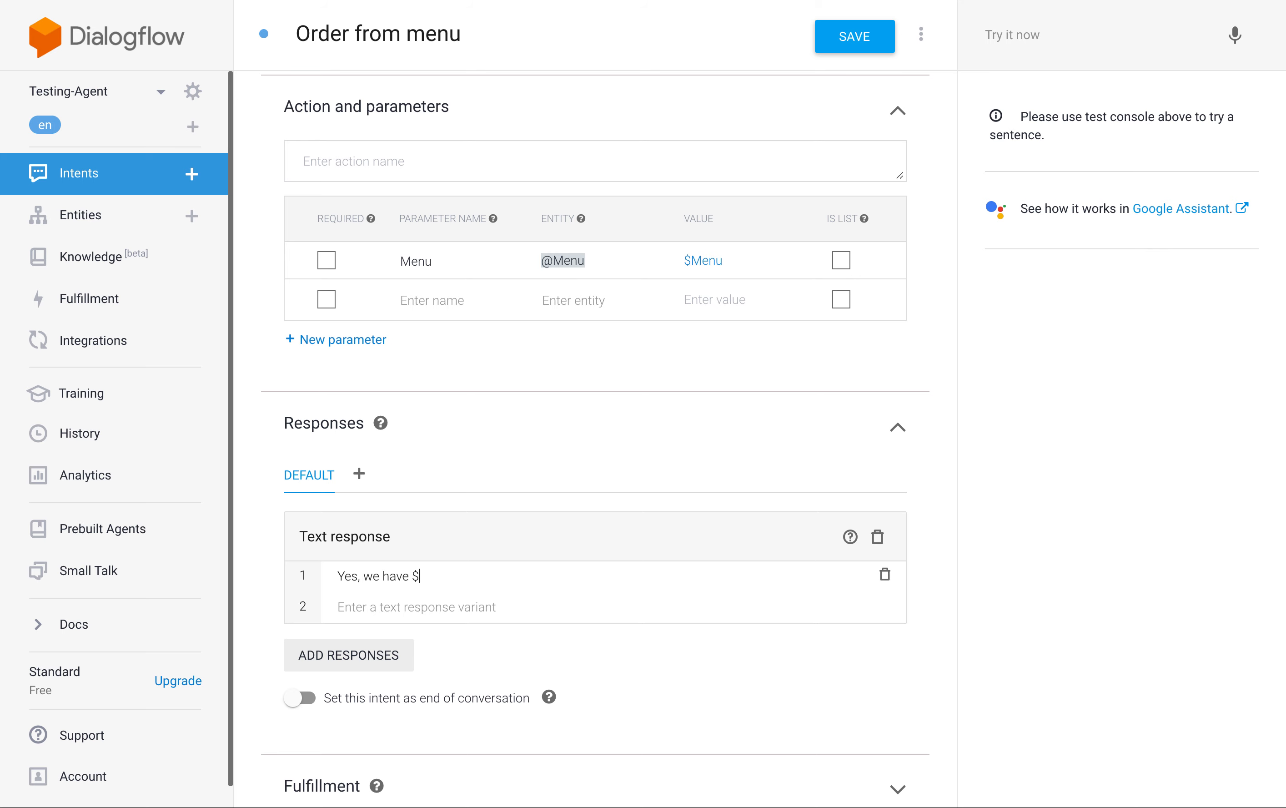
{"action": "type", "text": " $"}
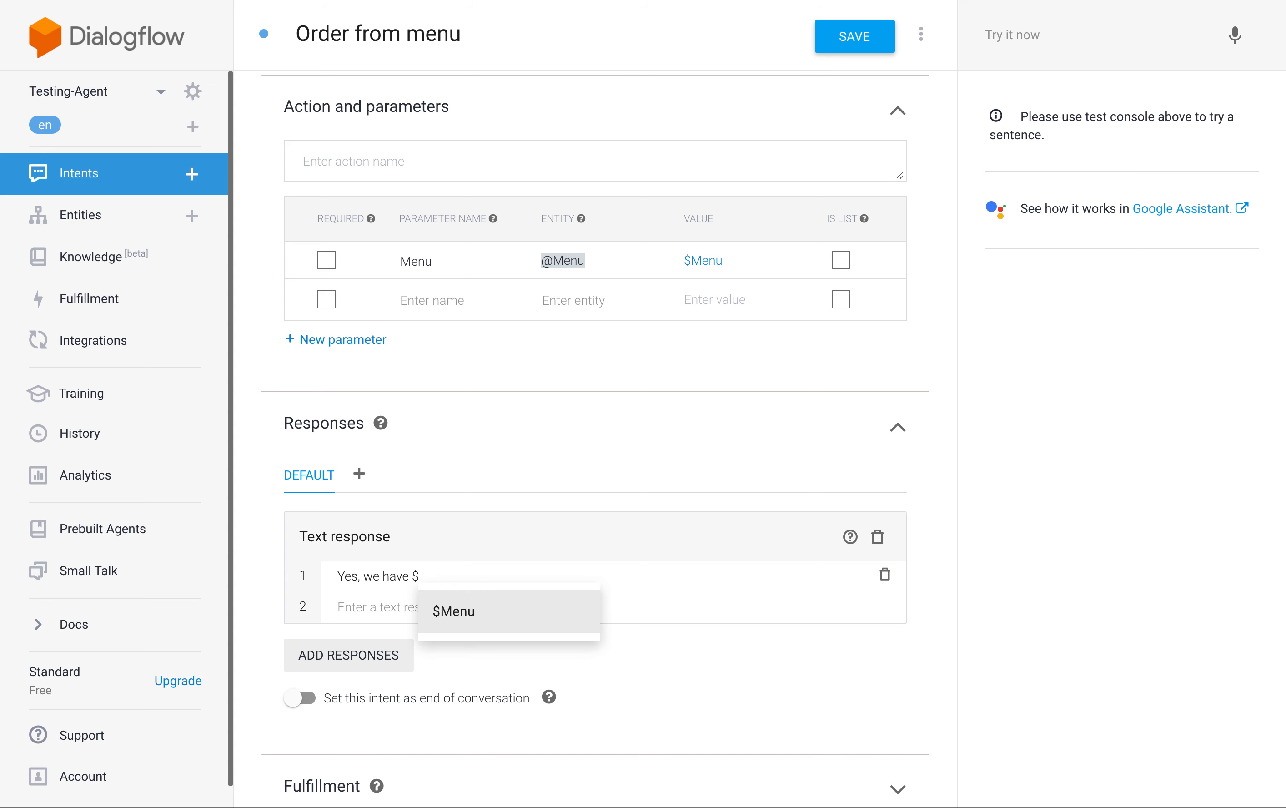
{"action": "left_click", "coordinate": [481, 621]}
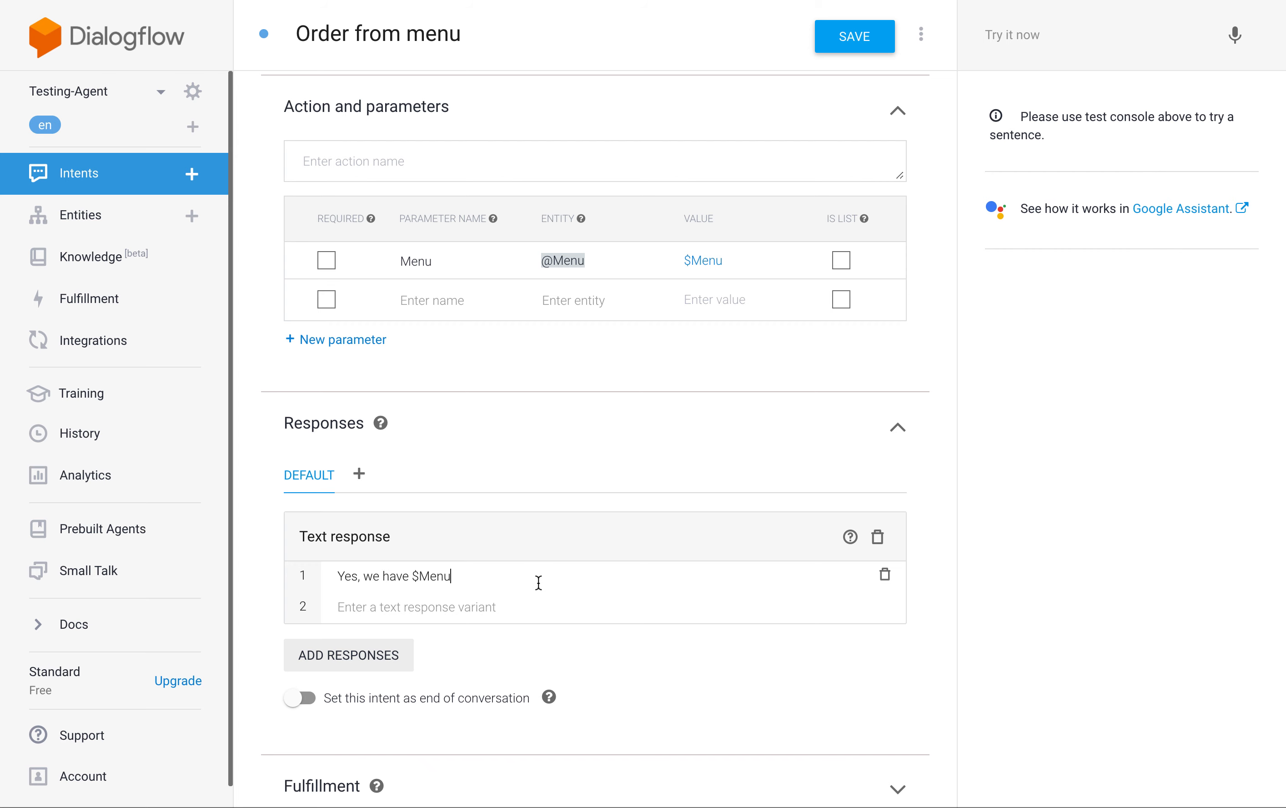
Add the training phrase "Can I order fish?" to the intent.
{"action": "scroll", "coordinate": [538, 582], "scroll_direction": "up", "scroll_amount": 6}
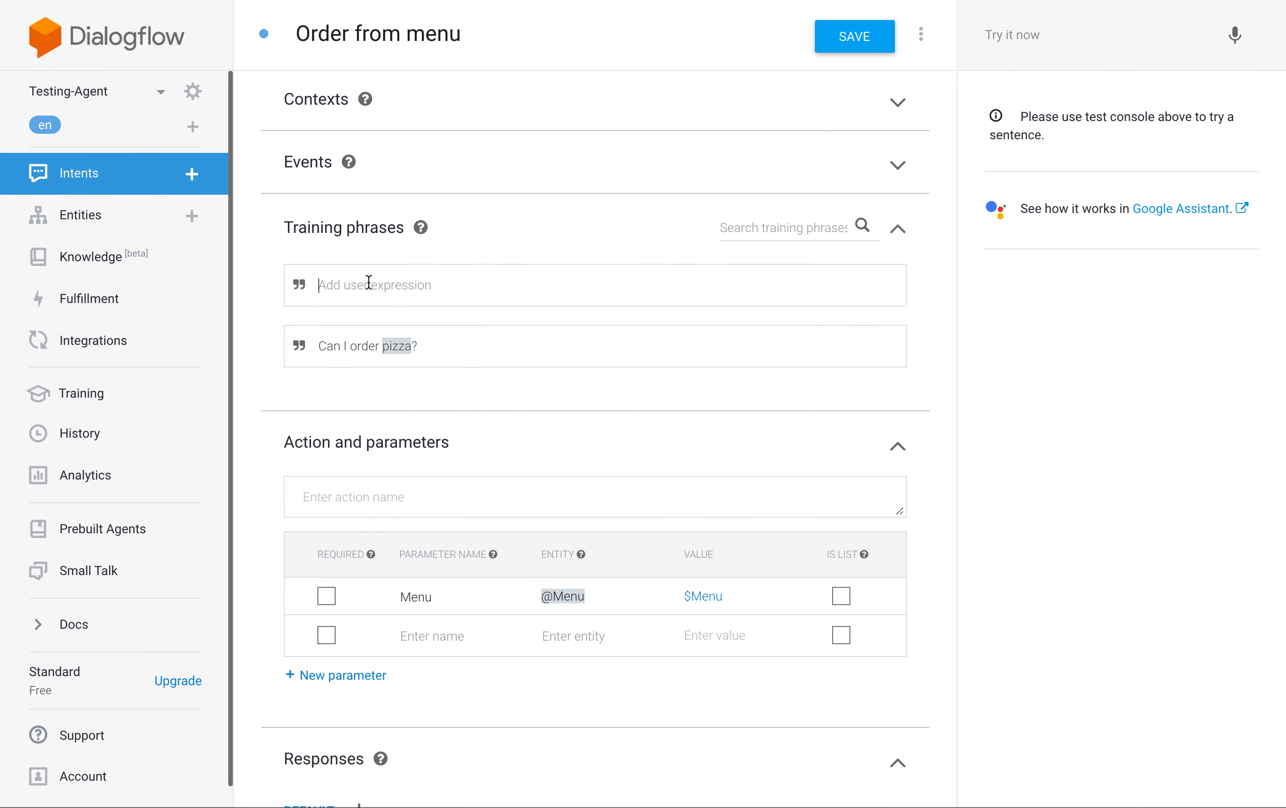
{"action": "type", "text": "Can I order fish?"}
{"action": "key", "text": "Return"}
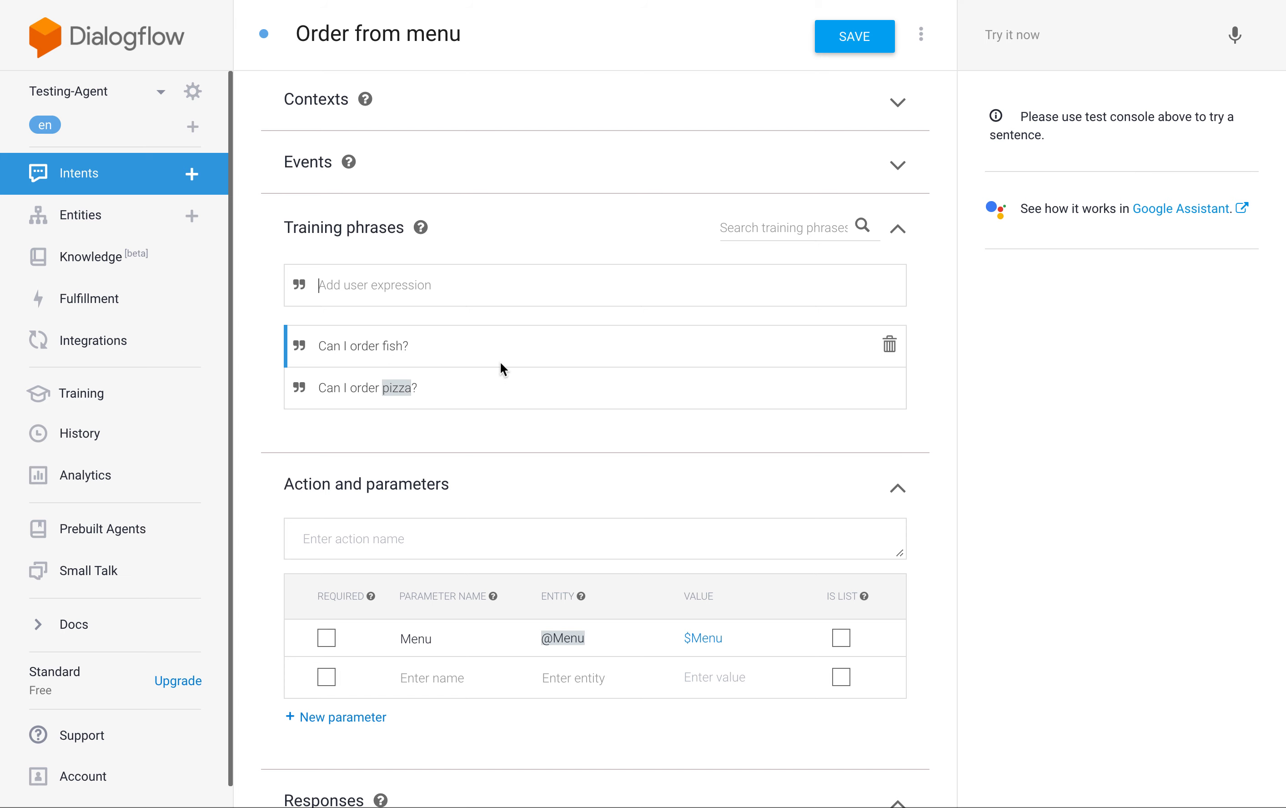
{"action": "left_click", "coordinate": [384, 346]}
{"action": "left_click_drag", "start_coordinate": [404, 349], "coordinate": [403, 349]}
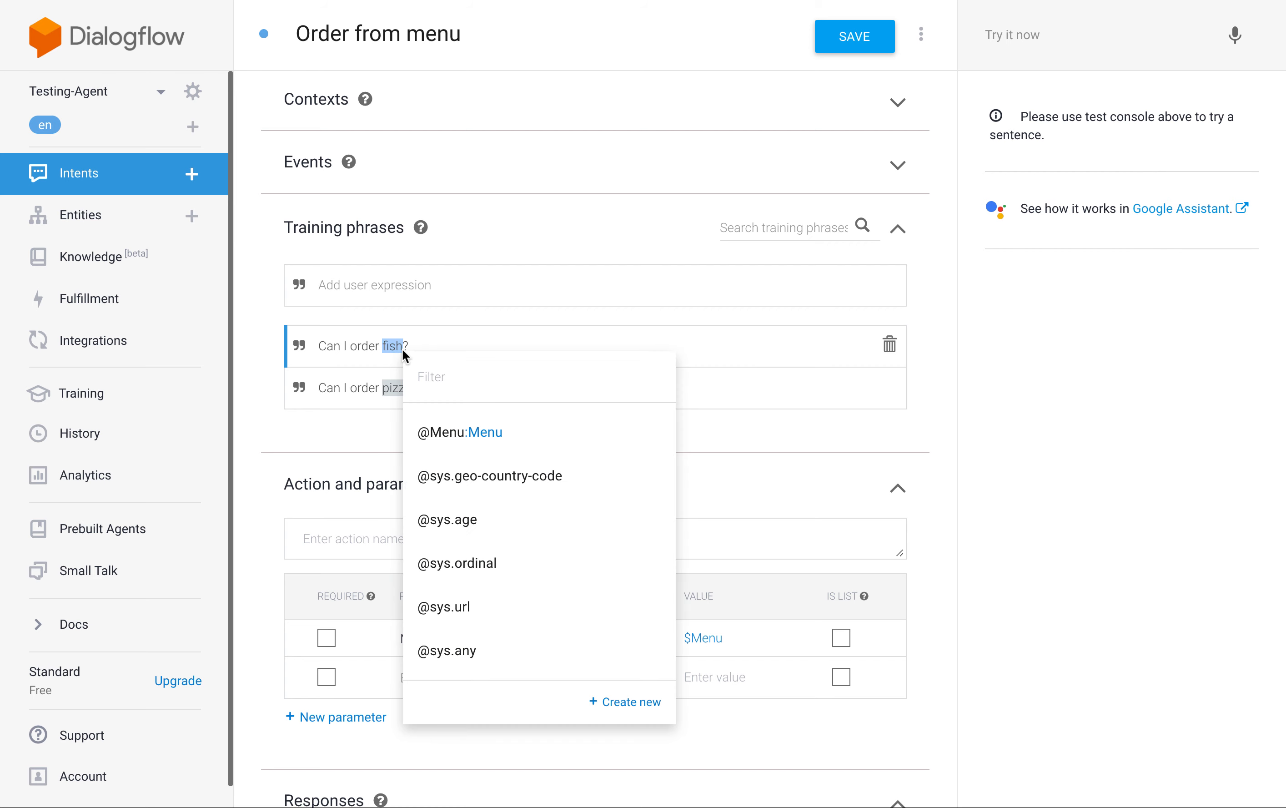
{"action": "left_click", "coordinate": [468, 657]}
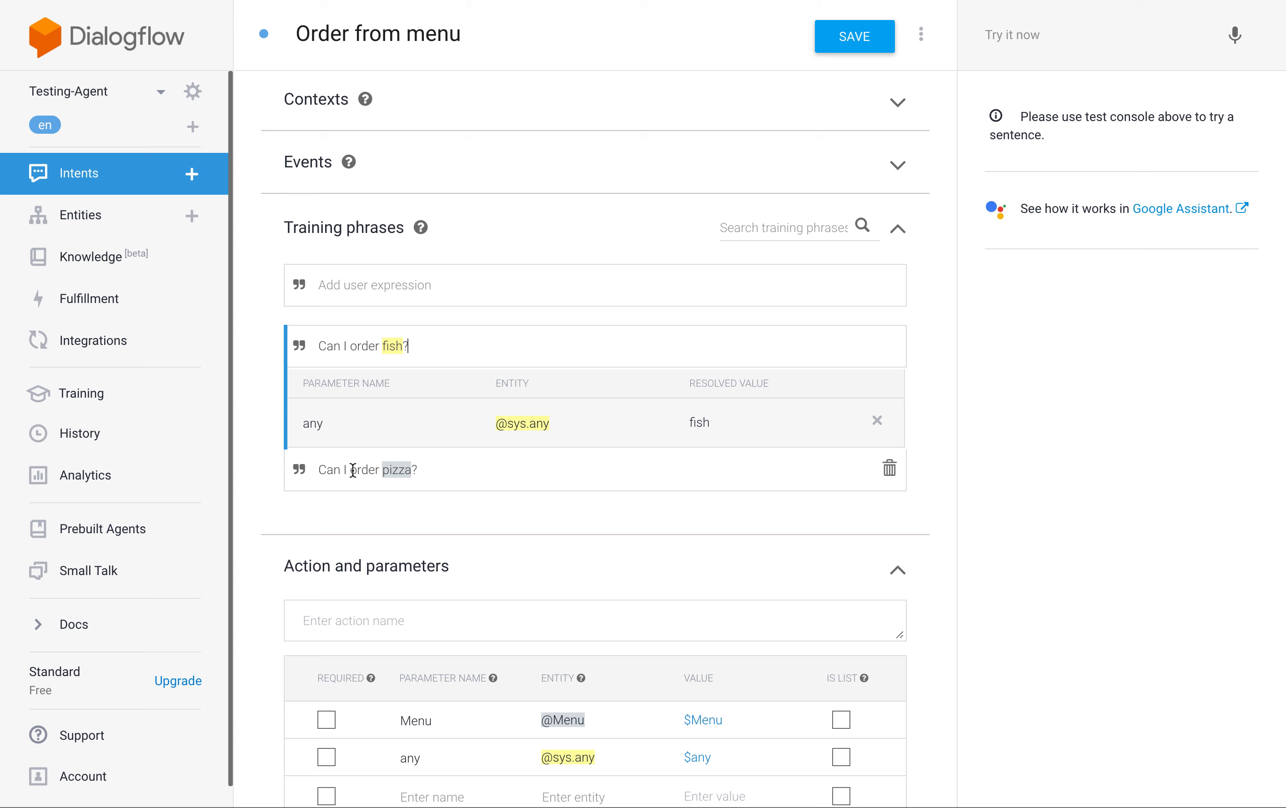
{"action": "double_click", "coordinate": [397, 475]}
{"action": "double_click", "coordinate": [394, 347]}
Add a second, empty text response below the "Yes, we have $Menu" response.
{"action": "scroll", "coordinate": [607, 534], "scroll_direction": "down", "scroll_amount": 1}
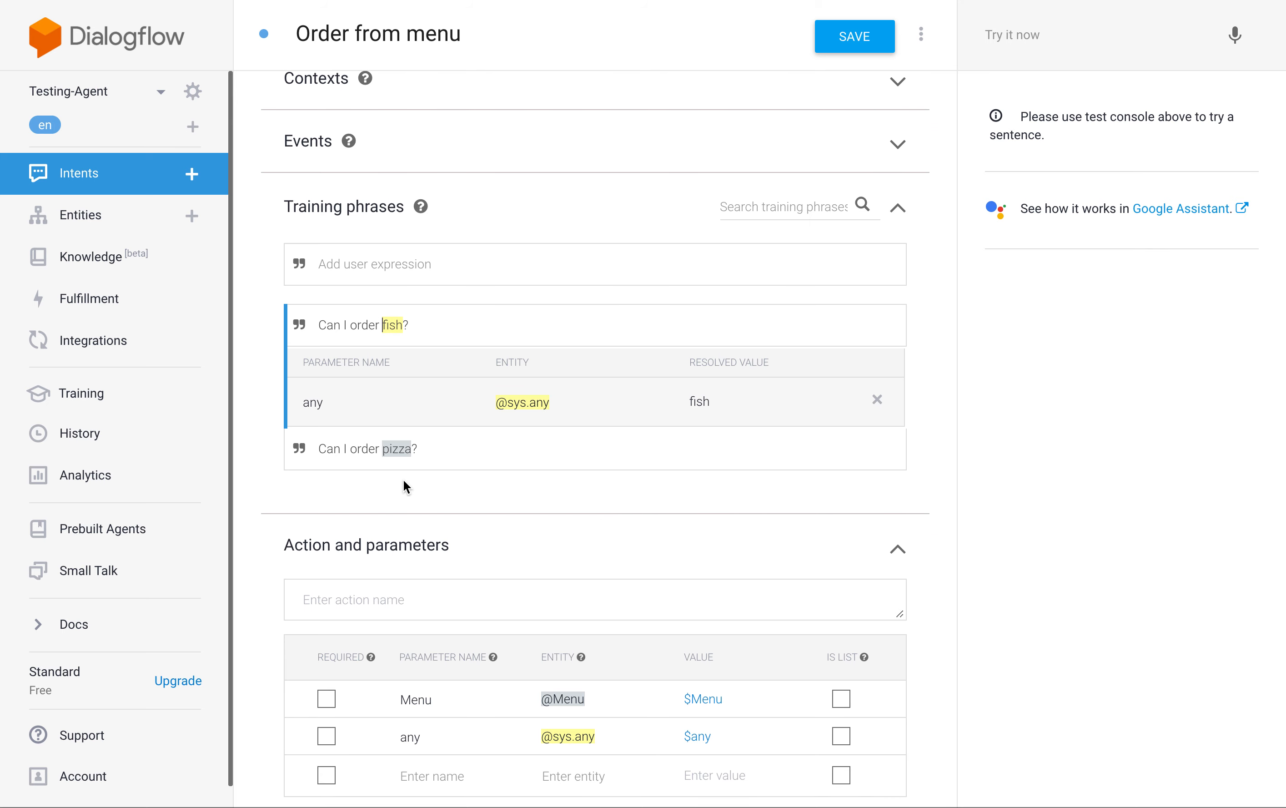
{"action": "scroll", "coordinate": [622, 550], "scroll_direction": "down", "scroll_amount": 10}
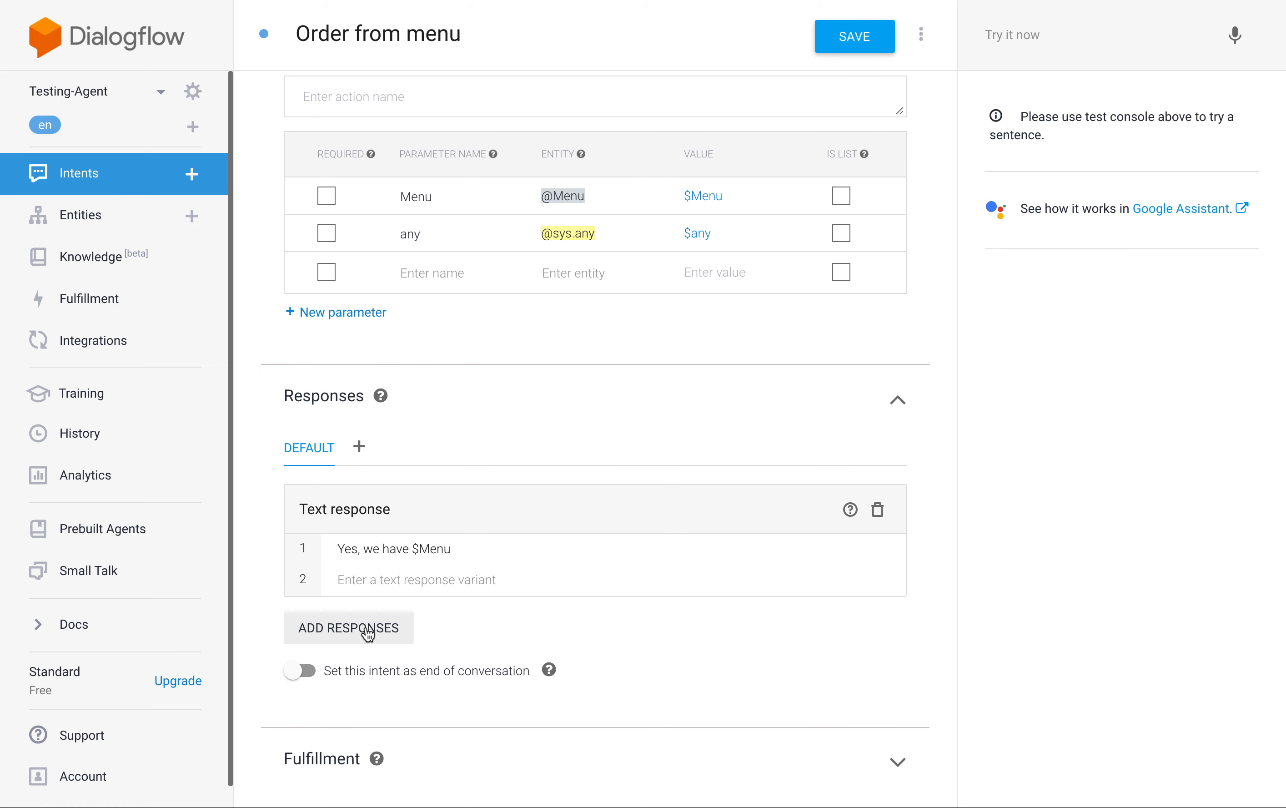
{"action": "left_click", "coordinate": [369, 627]}
{"action": "left_click", "coordinate": [429, 641]}
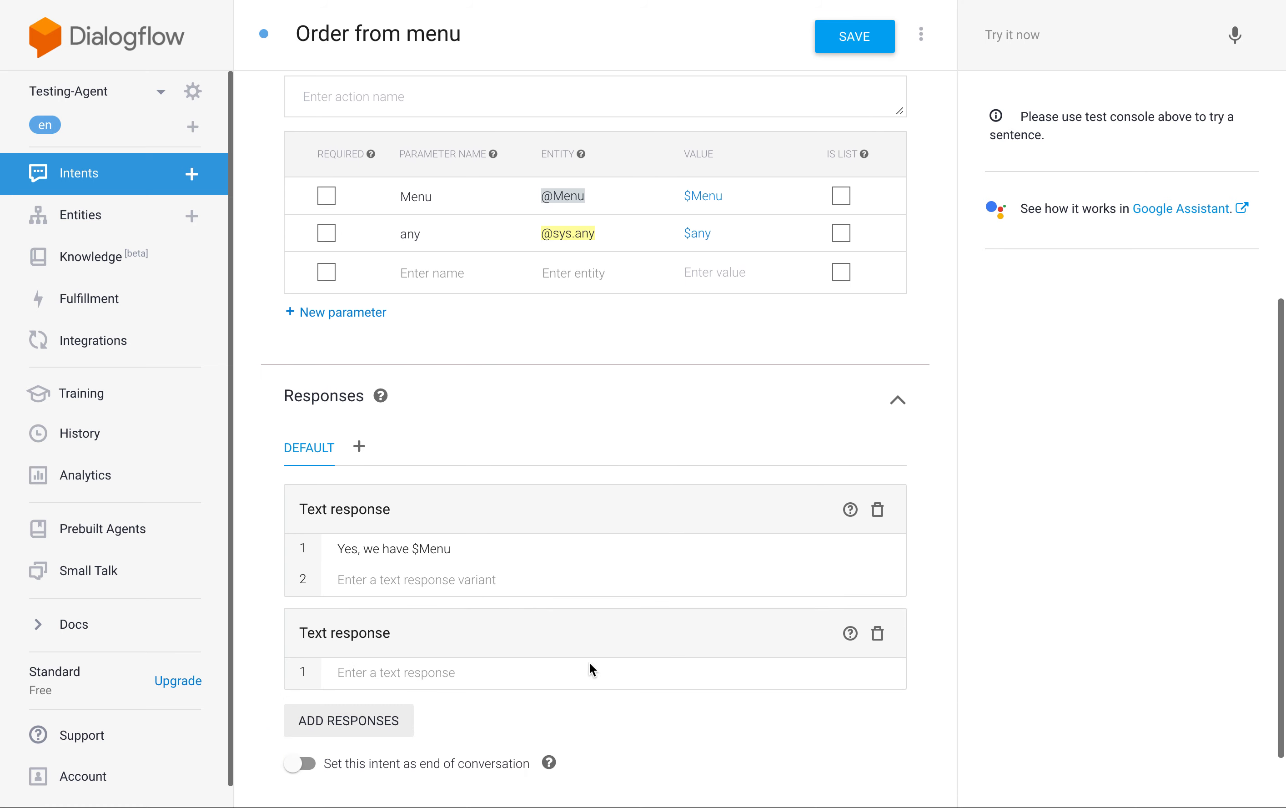
{"action": "left_click", "coordinate": [450, 666]}
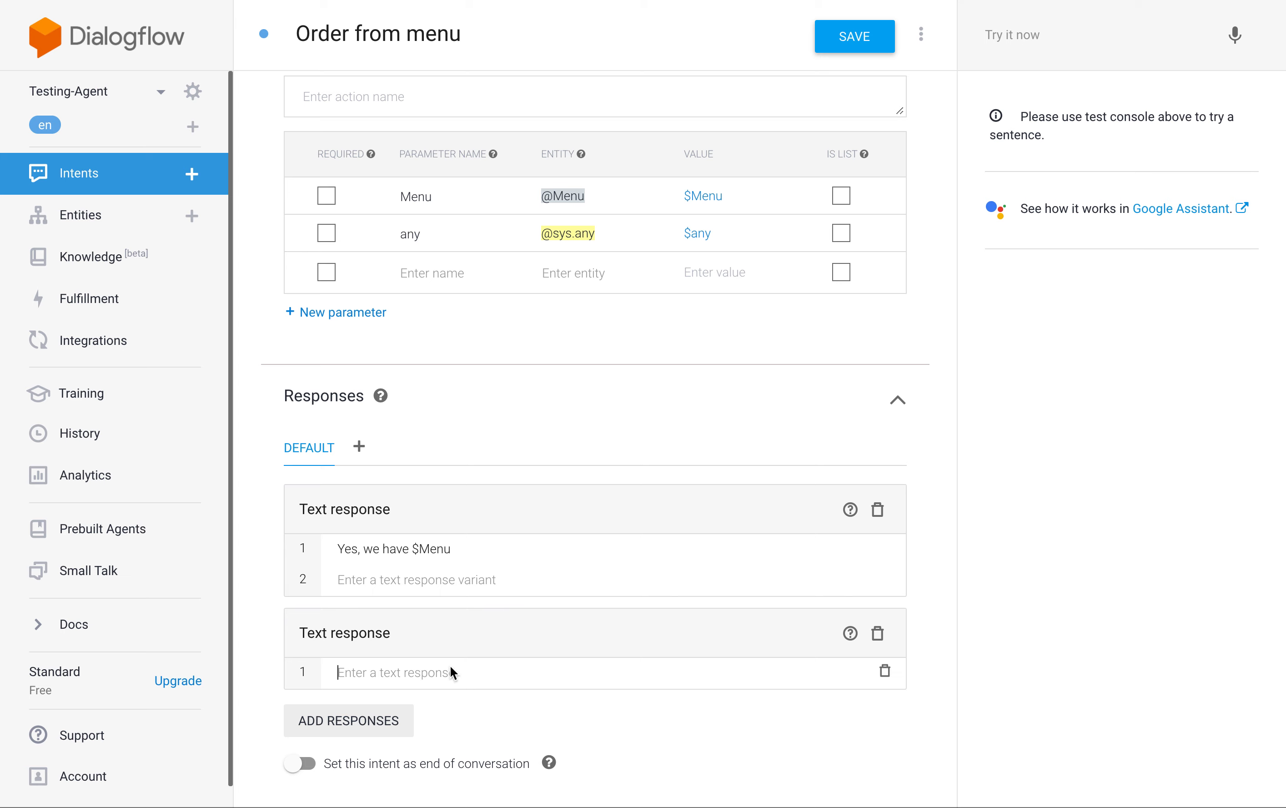
{"action": "double_click", "coordinate": [413, 239]}
{"action": "type", "text": "No"}
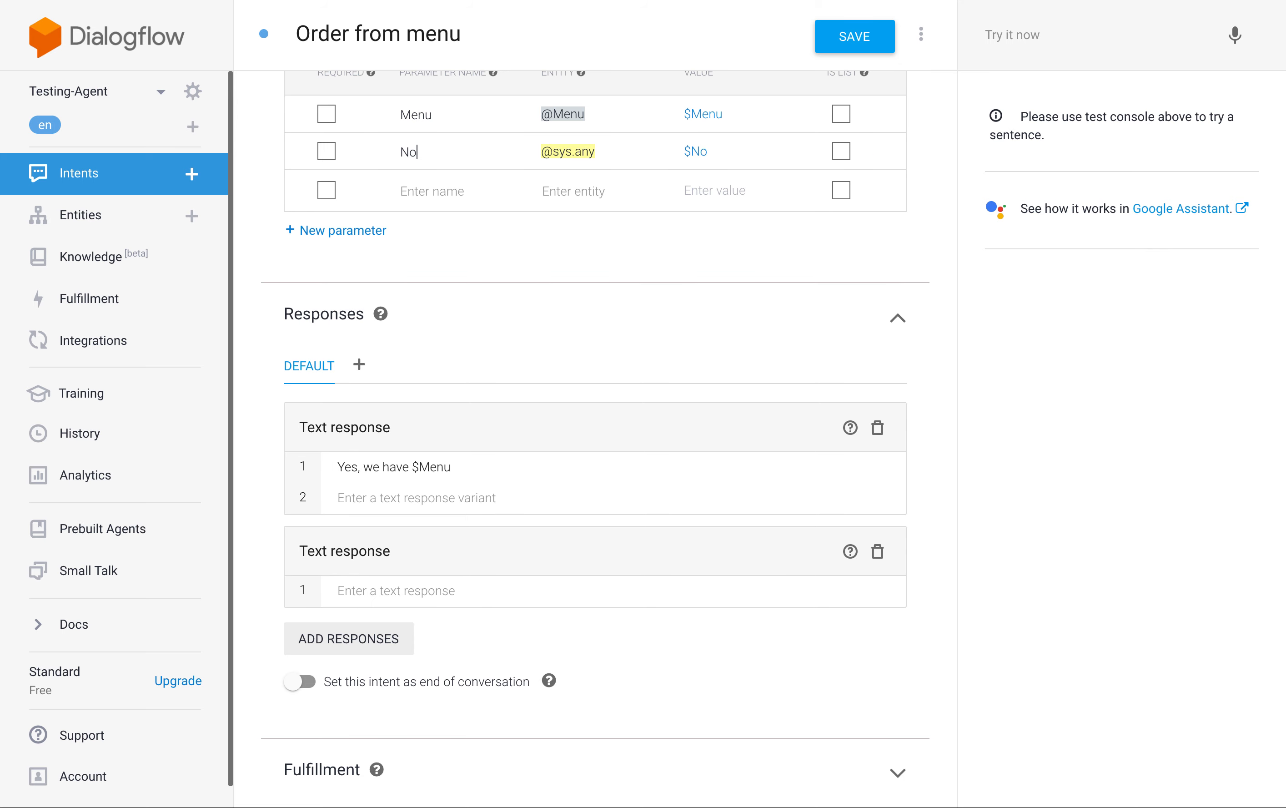
{"action": "type", "text": "t-on-Menu"}
{"action": "scroll", "coordinate": [567, 254], "scroll_direction": "up", "scroll_amount": 3}
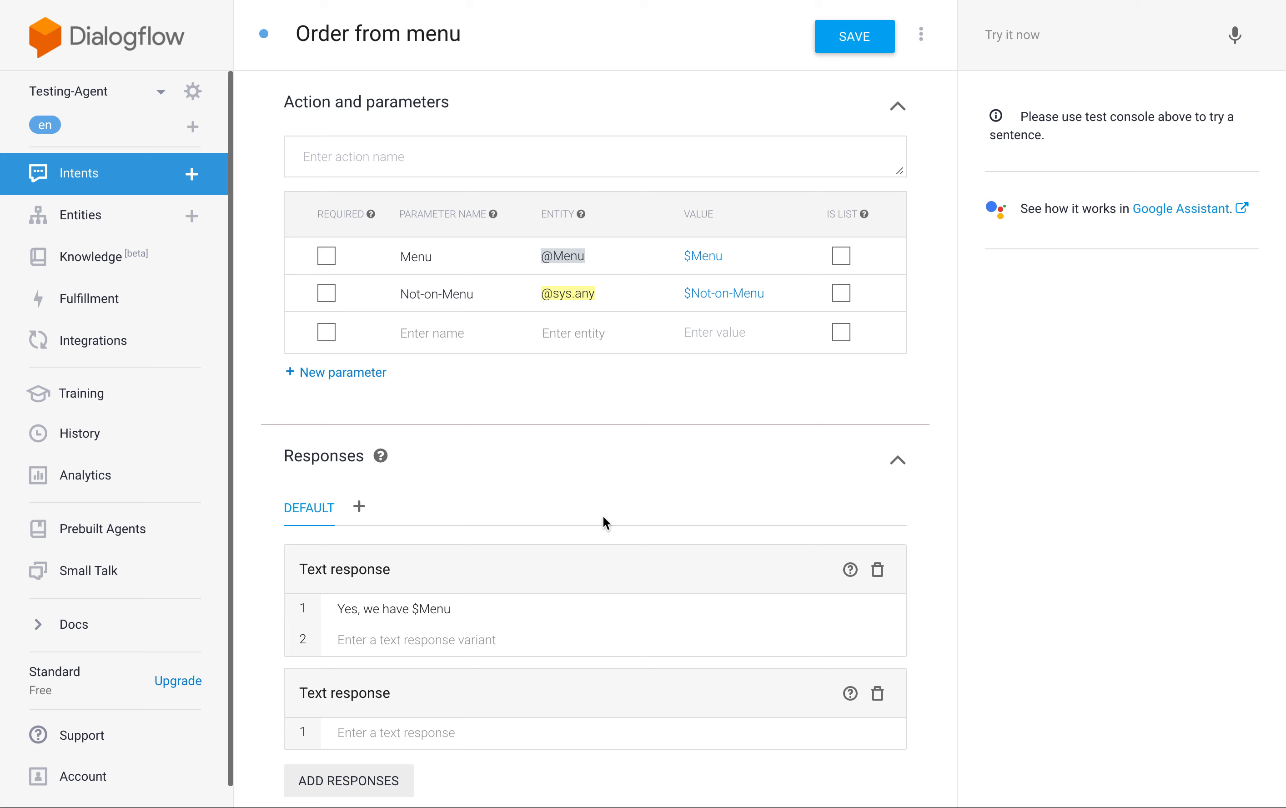
{"action": "scroll", "coordinate": [604, 519], "scroll_direction": "down", "scroll_amount": 1}
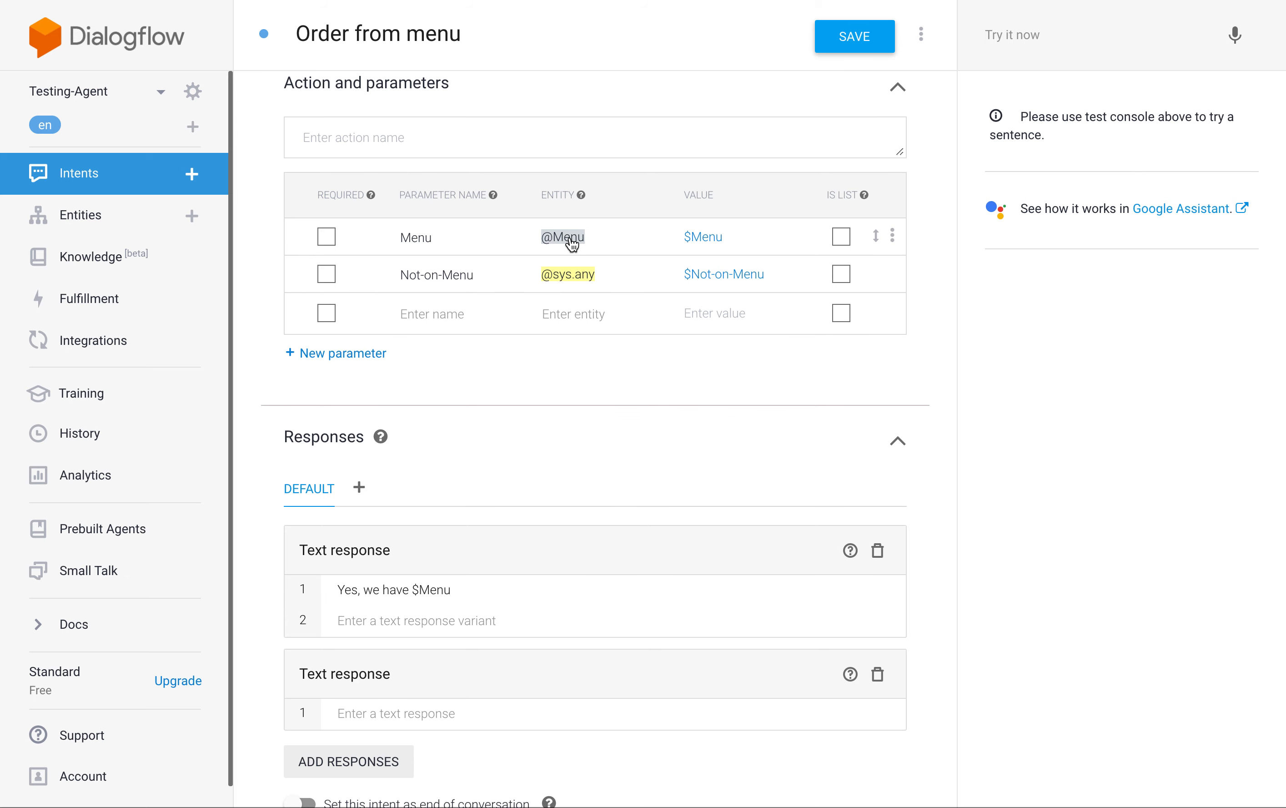
{"action": "scroll", "coordinate": [601, 515], "scroll_direction": "down", "scroll_amount": 3}
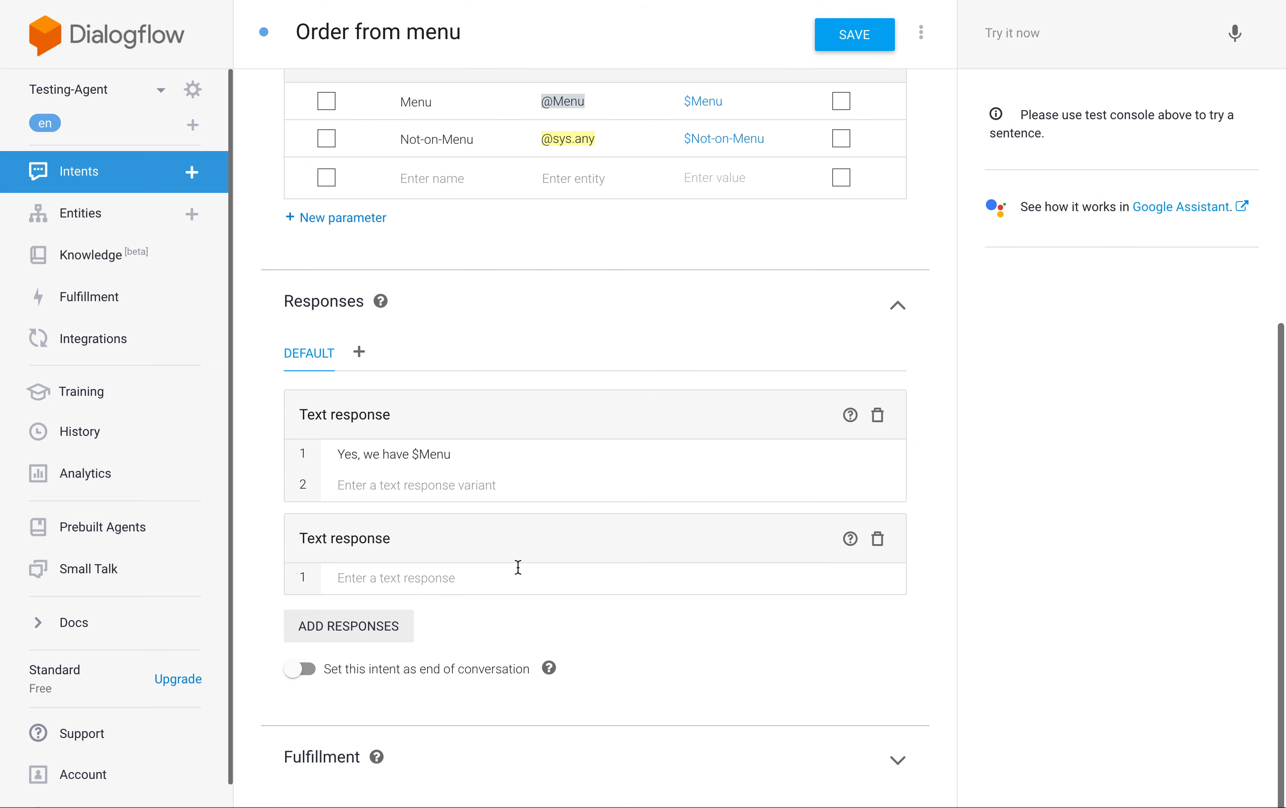
Enter "No, we don't have $Not-on-Menu" as the second text response and save the intent.
{"action": "left_click", "coordinate": [420, 579]}
{"action": "type", "text": "No, we"}
{"action": "type", "text": "on't have"}
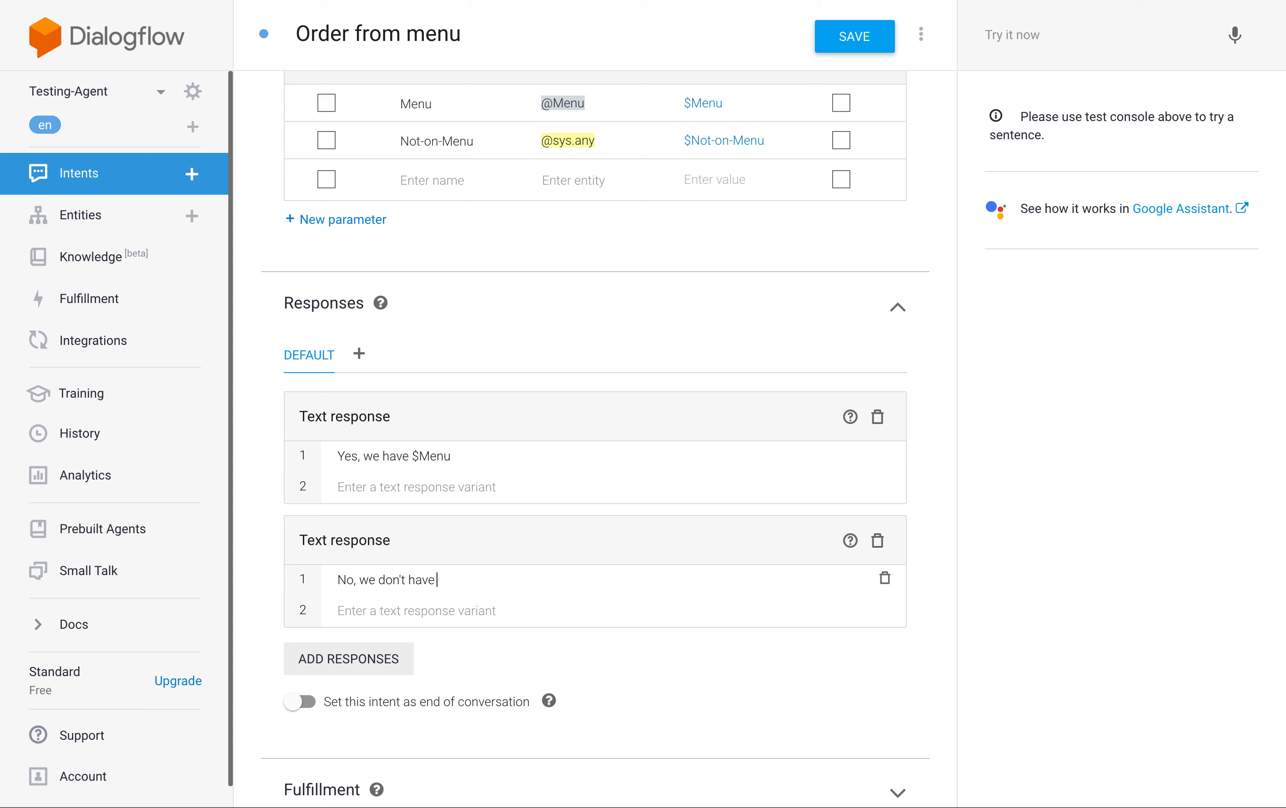
{"action": "type", "text": " $"}
{"action": "left_click", "coordinate": [555, 614]}
{"action": "left_click", "coordinate": [869, 47]}
Add the training phrase "I'd like to order chicken fingers" to the intent.
{"action": "scroll", "coordinate": [689, 619], "scroll_direction": "up", "scroll_amount": 4}
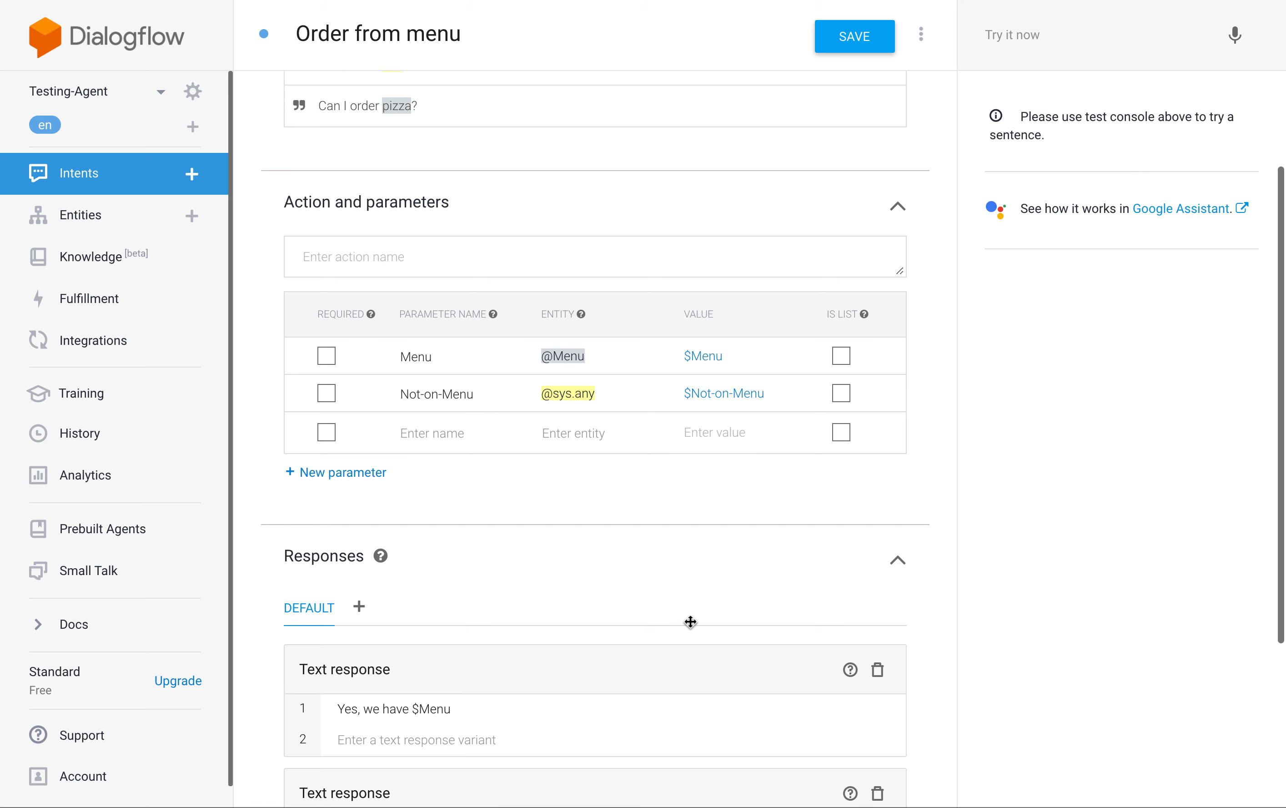
{"action": "scroll", "coordinate": [689, 621], "scroll_direction": "up", "scroll_amount": 5}
{"action": "double_click", "coordinate": [393, 348]}
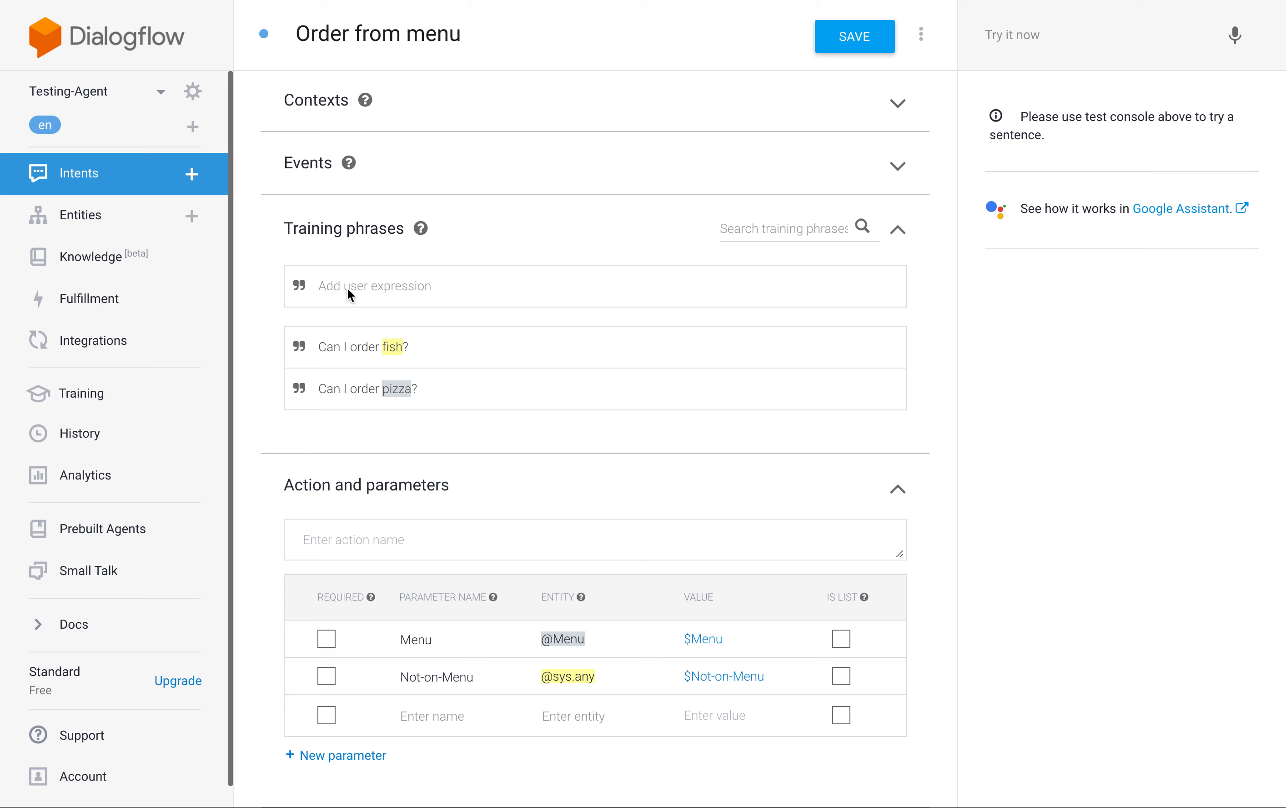
{"action": "type", "text": "I'd like to order chicken fingers"}
{"action": "key", "text": "Return"}
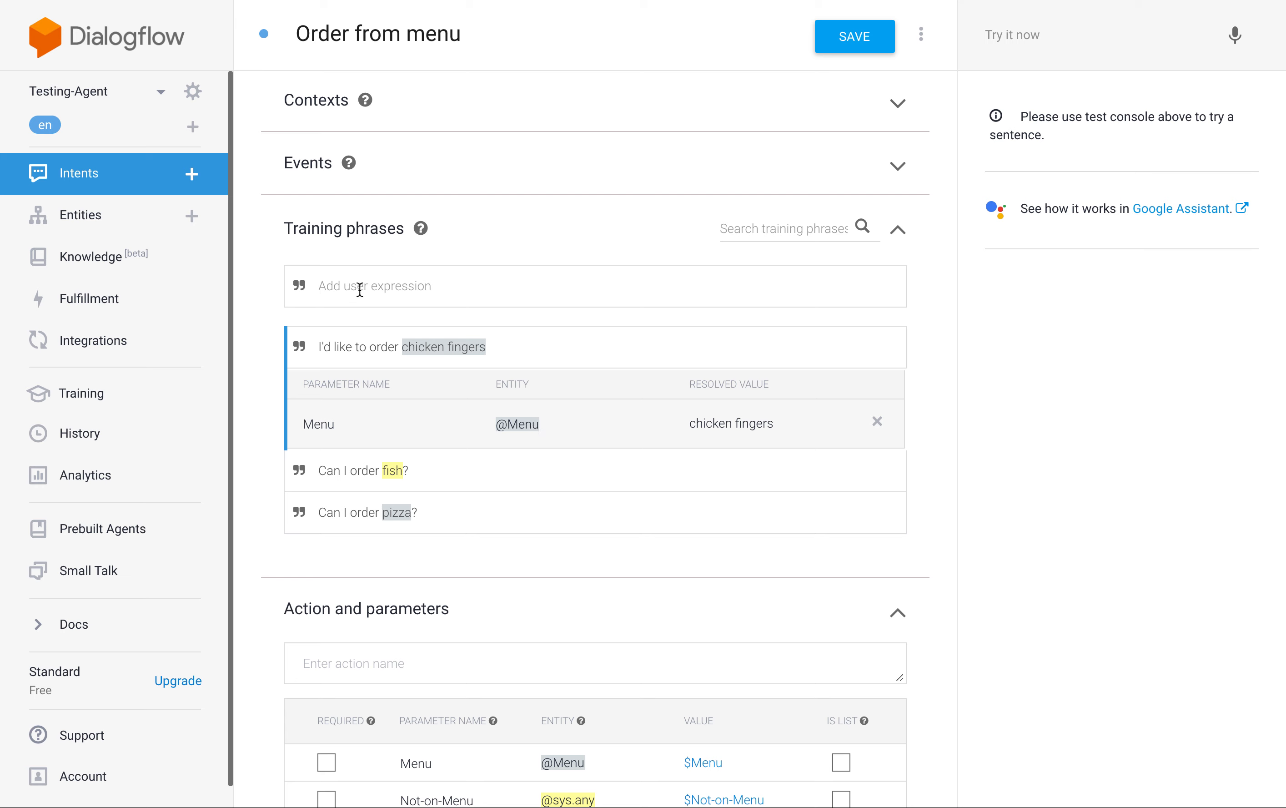
{"action": "type", "text": "I'd like to order XXXXXXXXXXX"}
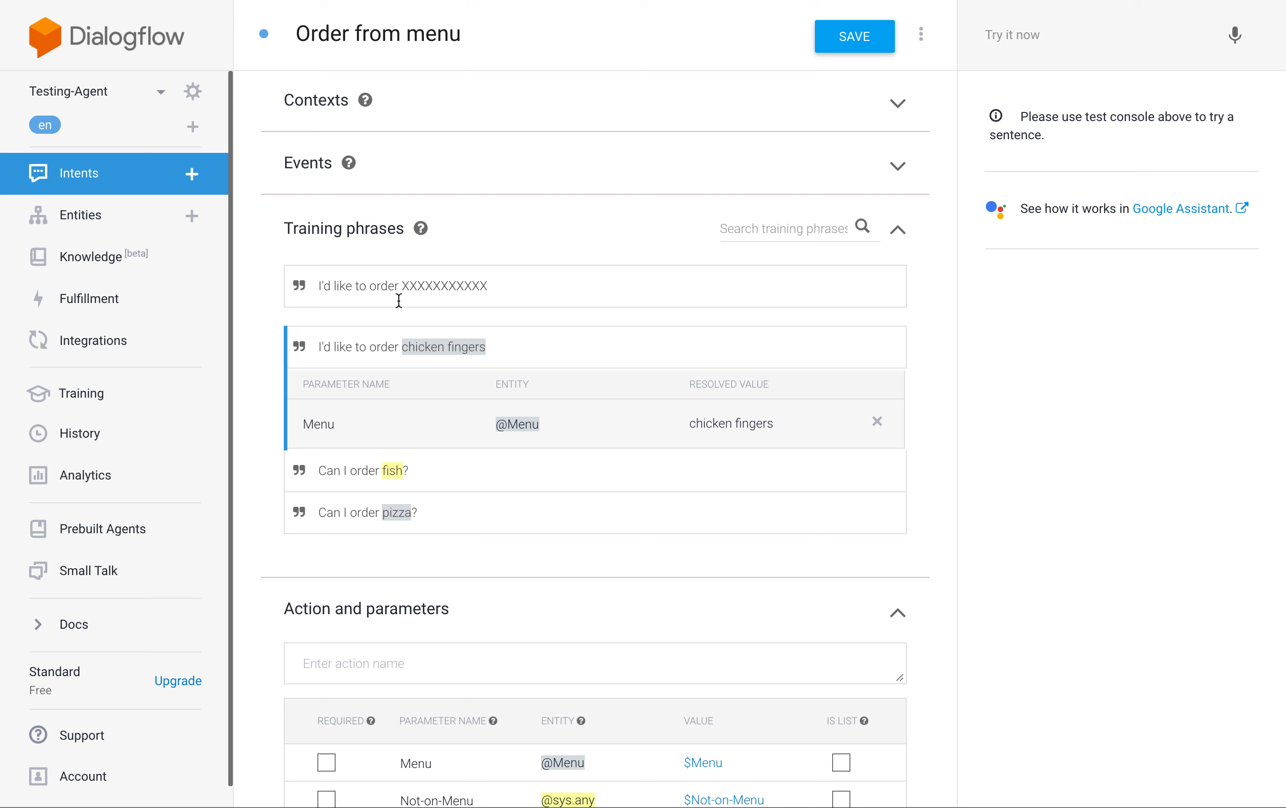
{"action": "left_click_drag", "start_coordinate": [401, 285], "coordinate": [503, 285]}
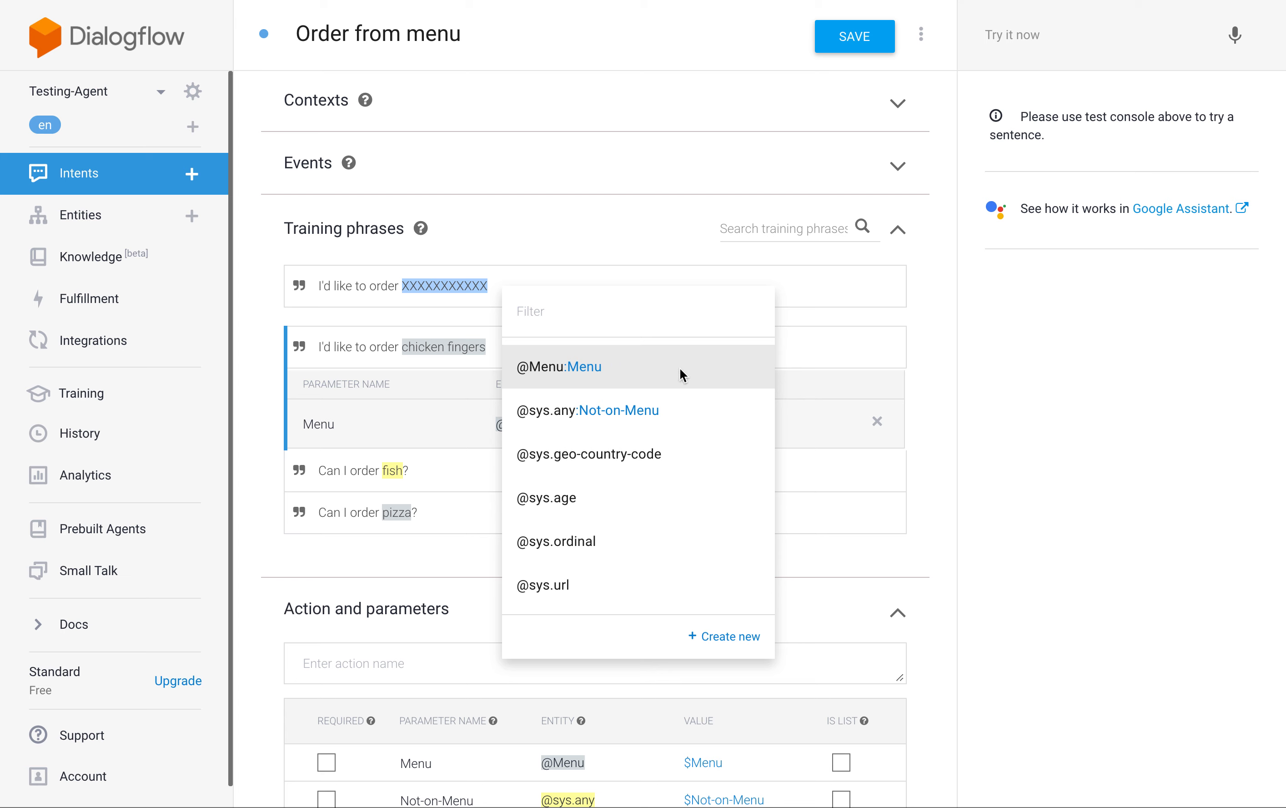
{"action": "left_click", "coordinate": [639, 410]}
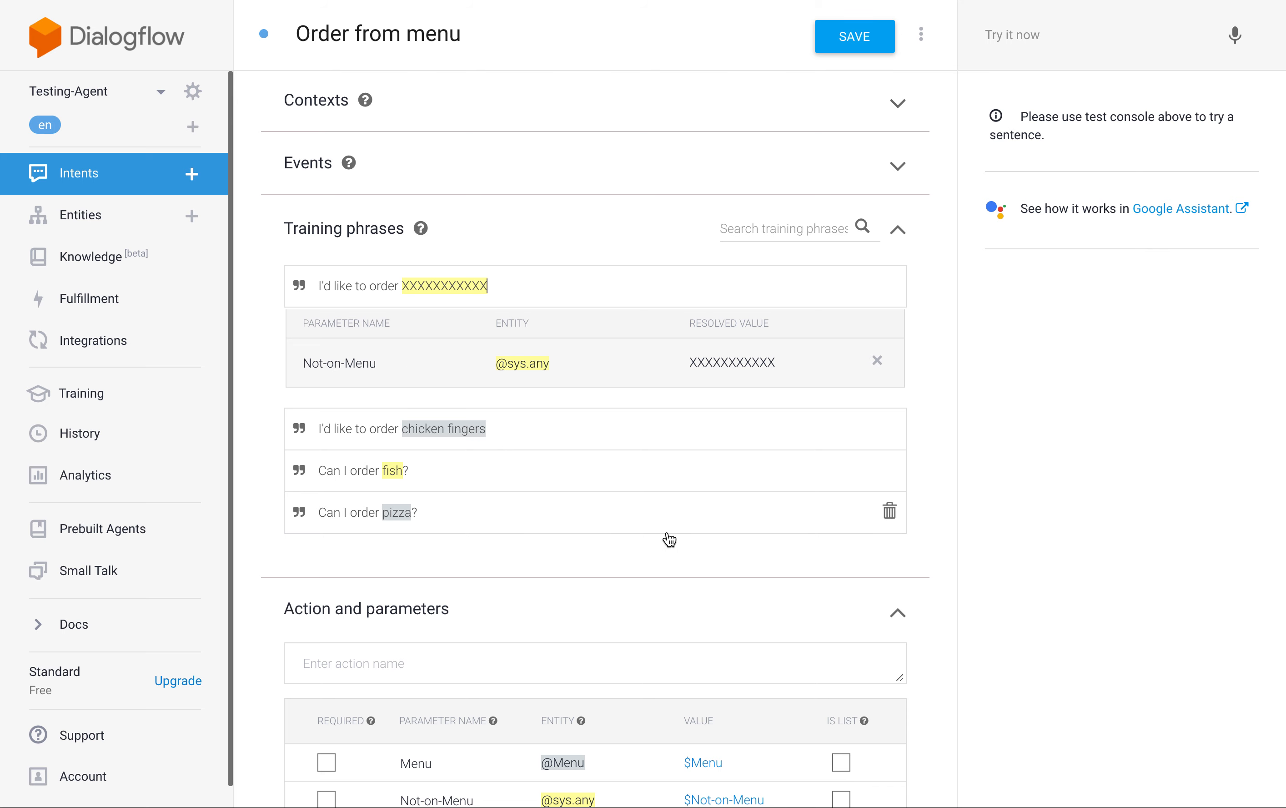
{"action": "scroll", "coordinate": [670, 540], "scroll_direction": "down", "scroll_amount": 10}
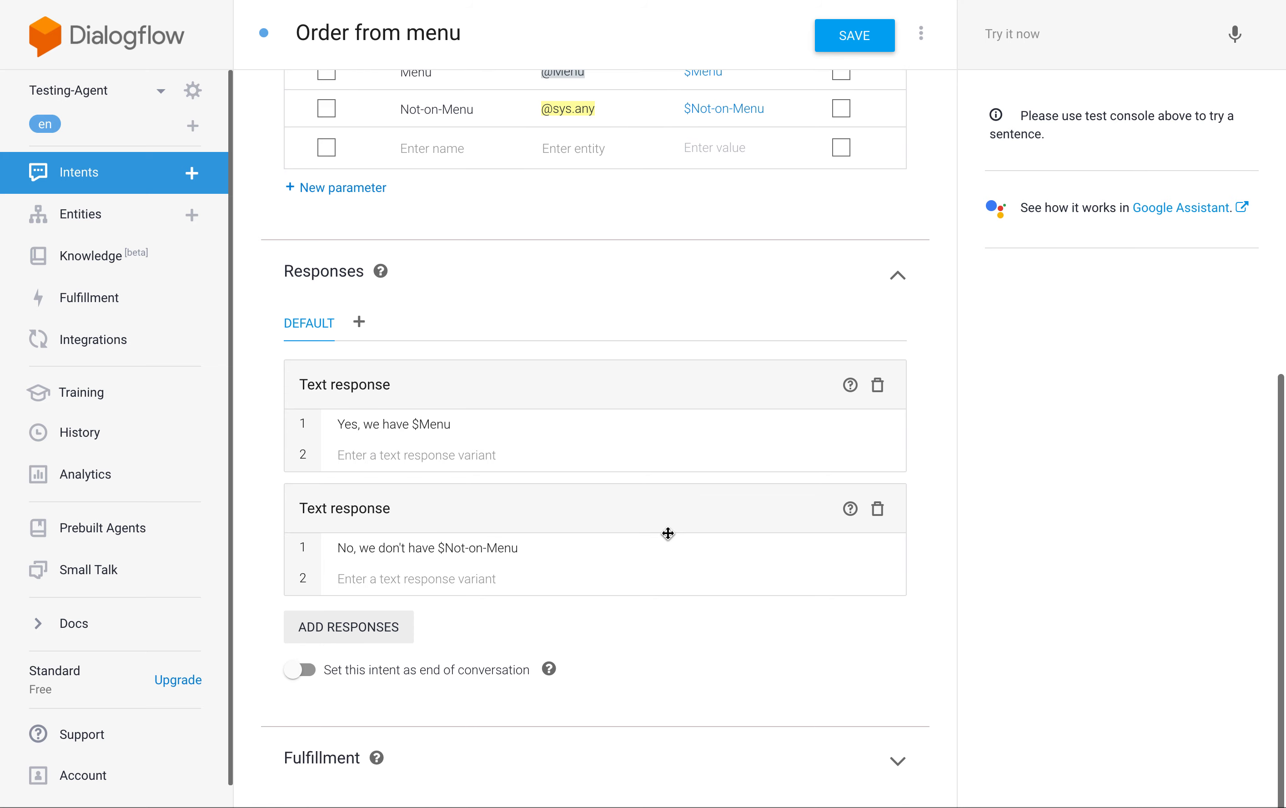
{"action": "left_click", "coordinate": [857, 49]}
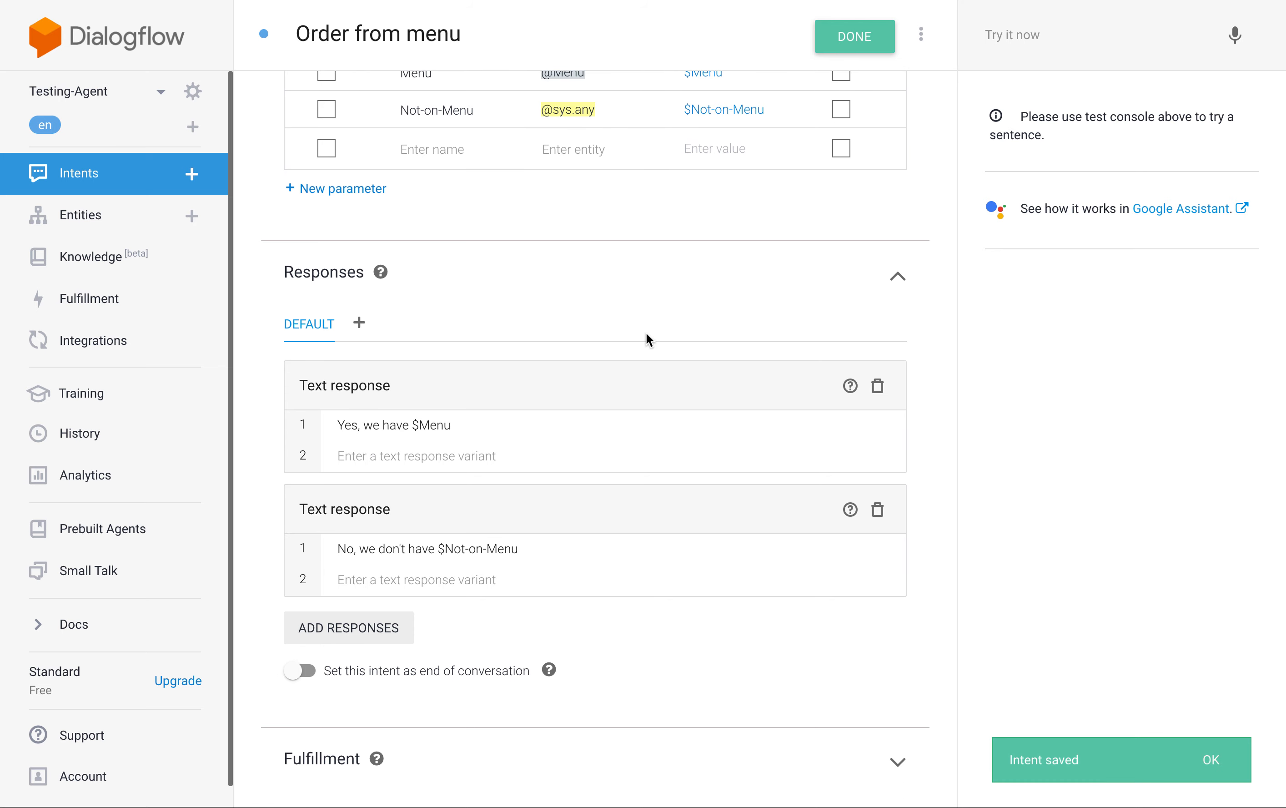
Test the agent with the query "Can I order pasta" and dismiss the training notification.
{"action": "scroll", "coordinate": [646, 333], "scroll_direction": "up", "scroll_amount": 4}
{"action": "scroll", "coordinate": [646, 337], "scroll_direction": "up", "scroll_amount": 6}
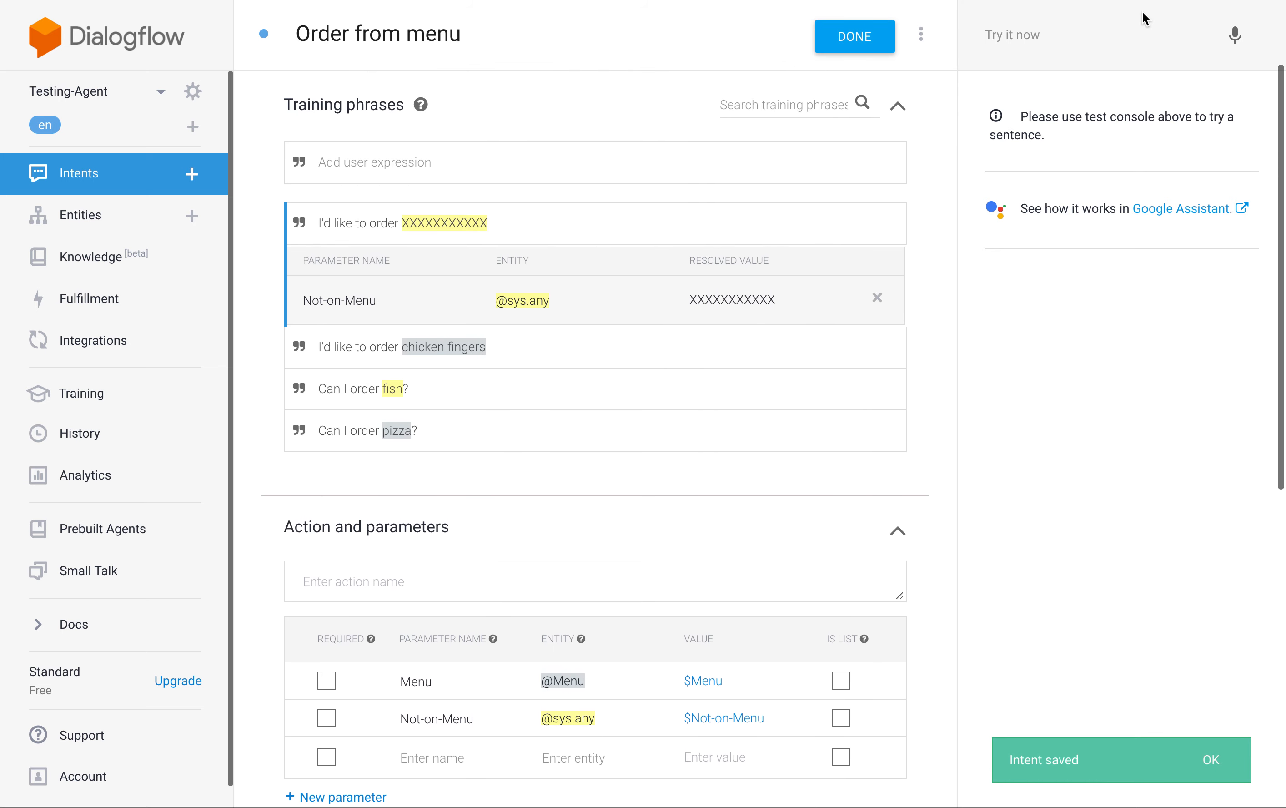
{"action": "left_click", "coordinate": [1092, 35]}
{"action": "type", "text": "can I order "}
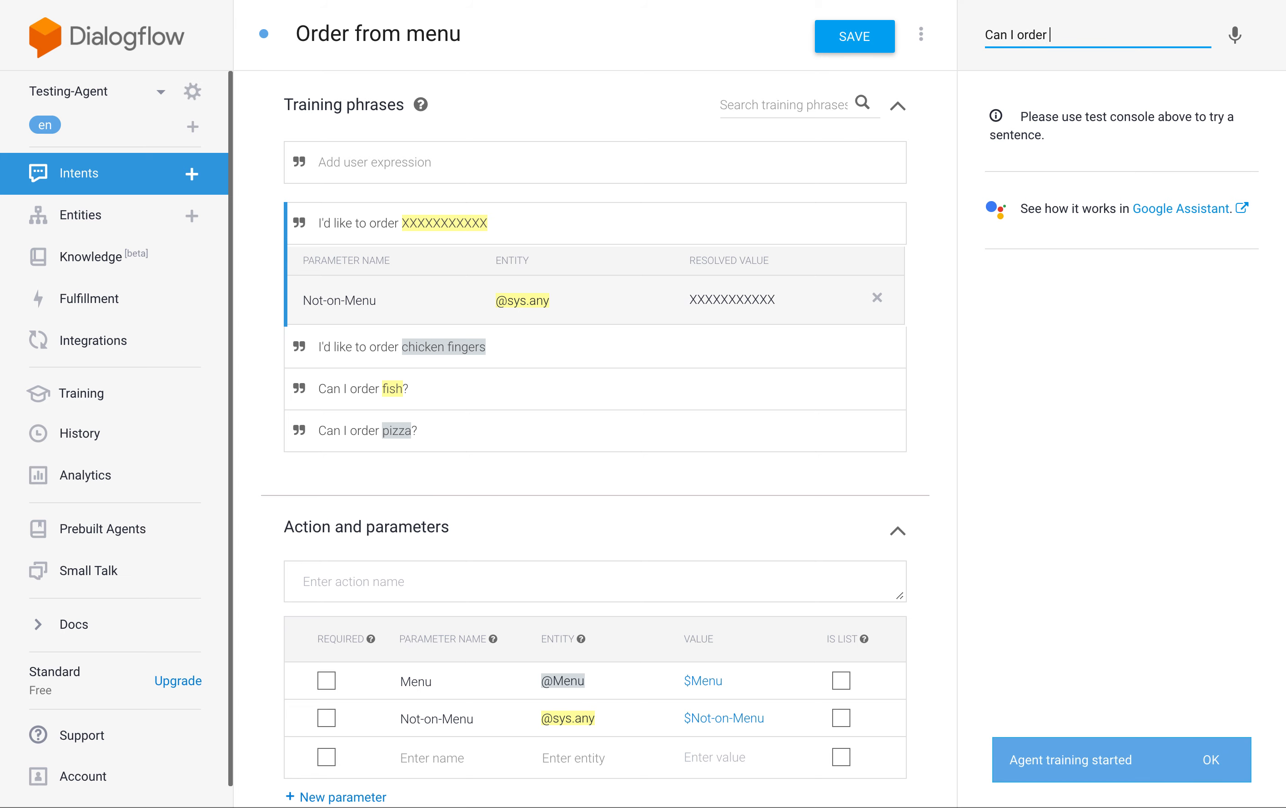
{"action": "type", "text": "pasta"}
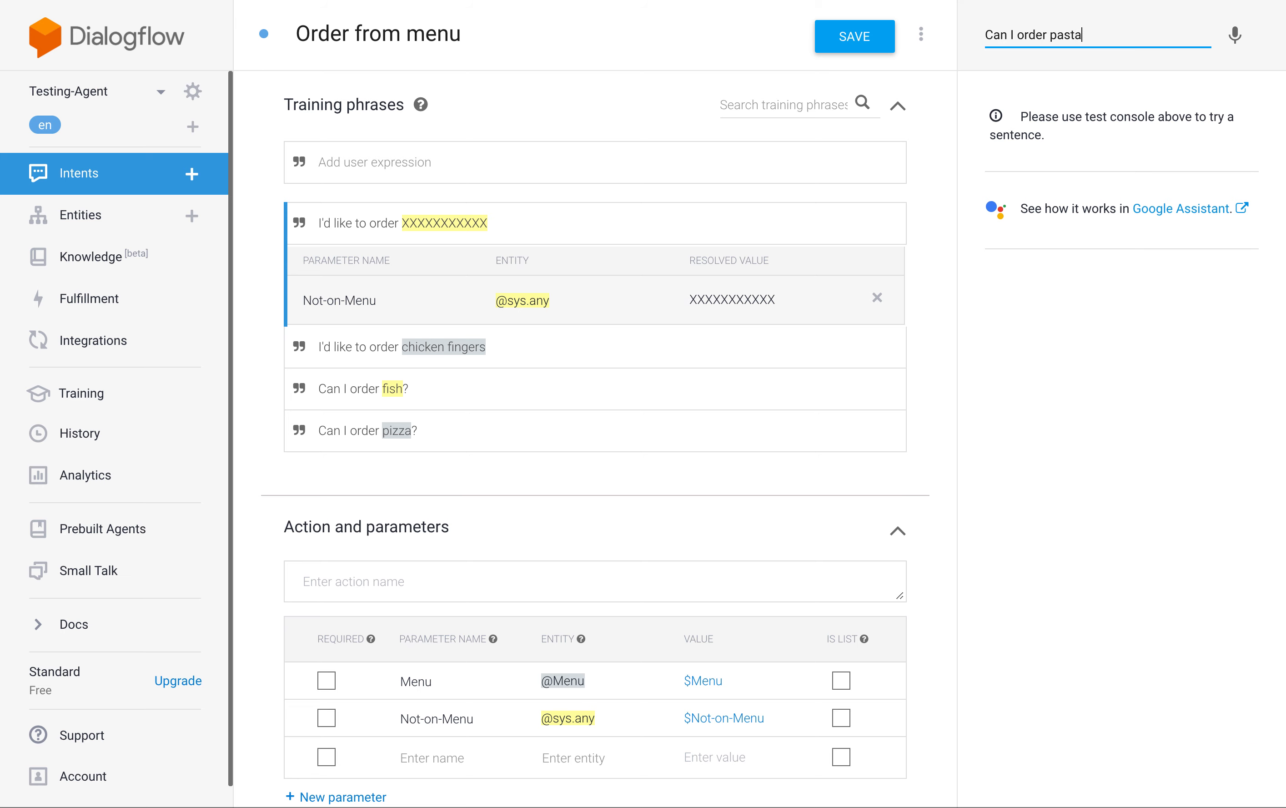
{"action": "key", "text": "Return"}
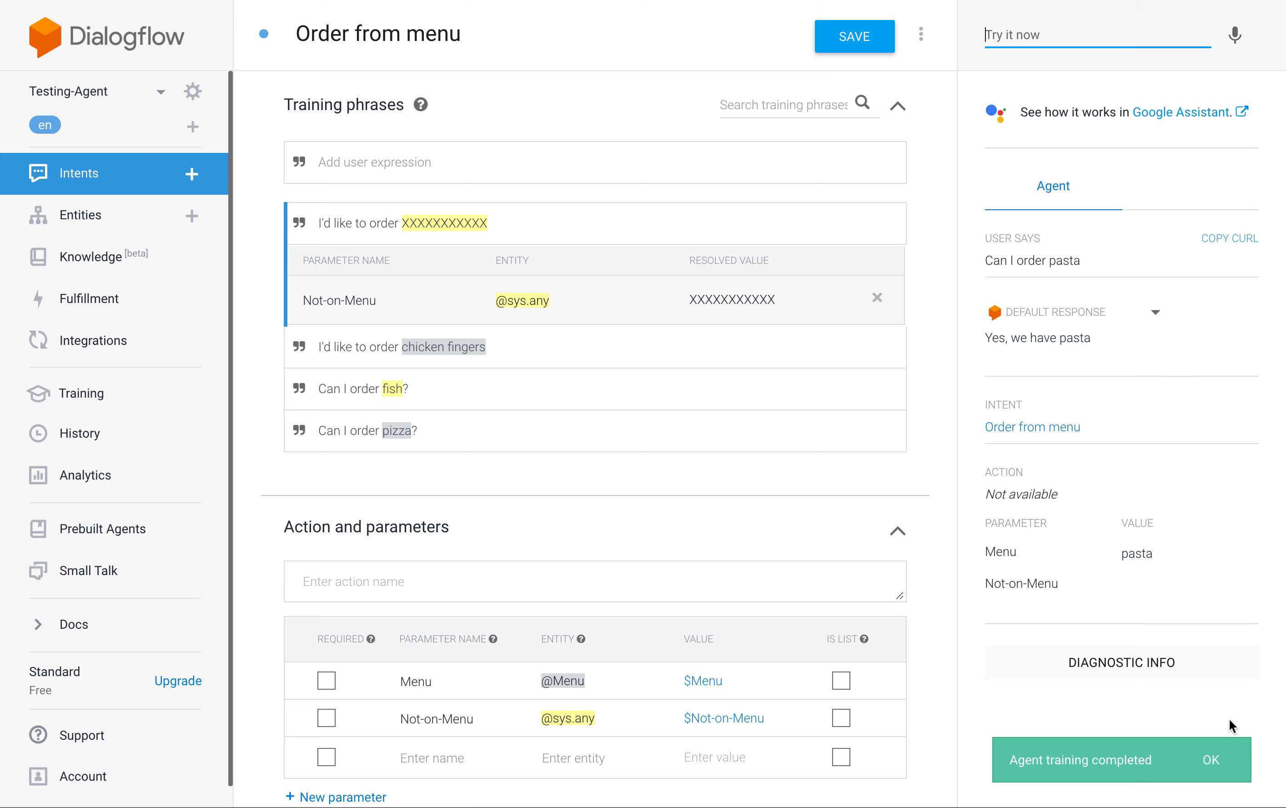
{"action": "left_click", "coordinate": [1212, 761]}
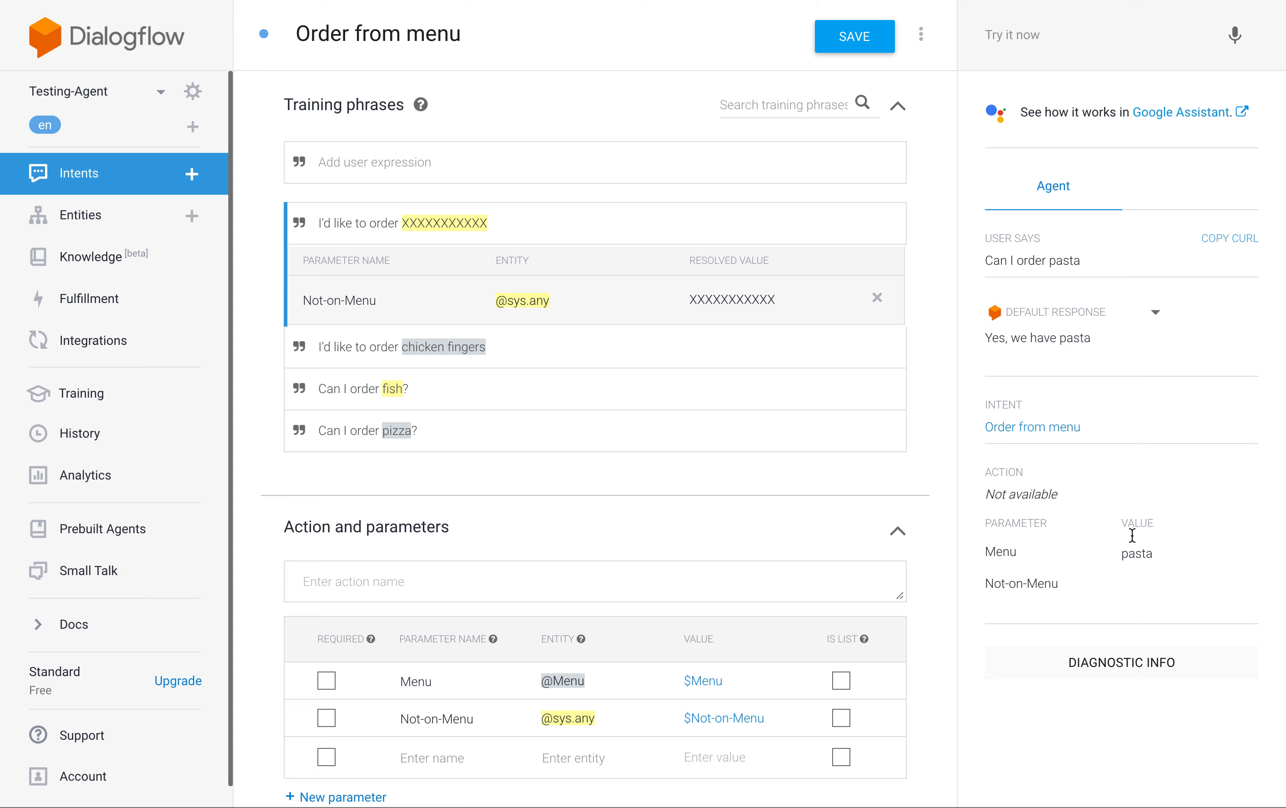
Test the agent with the query "Can I order french fries" and examine the value captured for the Not-on-Menu parameter.
{"action": "left_click", "coordinate": [1008, 36]}
{"action": "type", "text": "Can"}
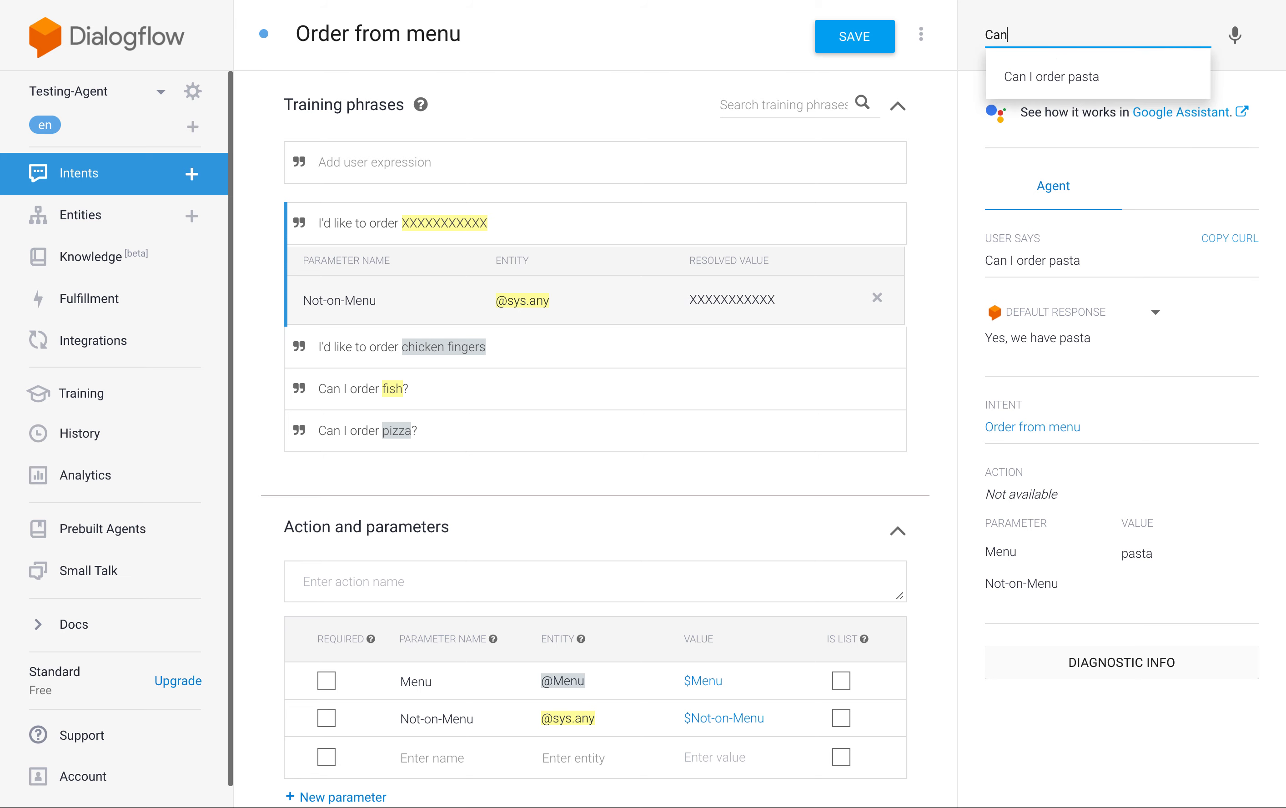
{"action": "type", "text": " I order french fries"}
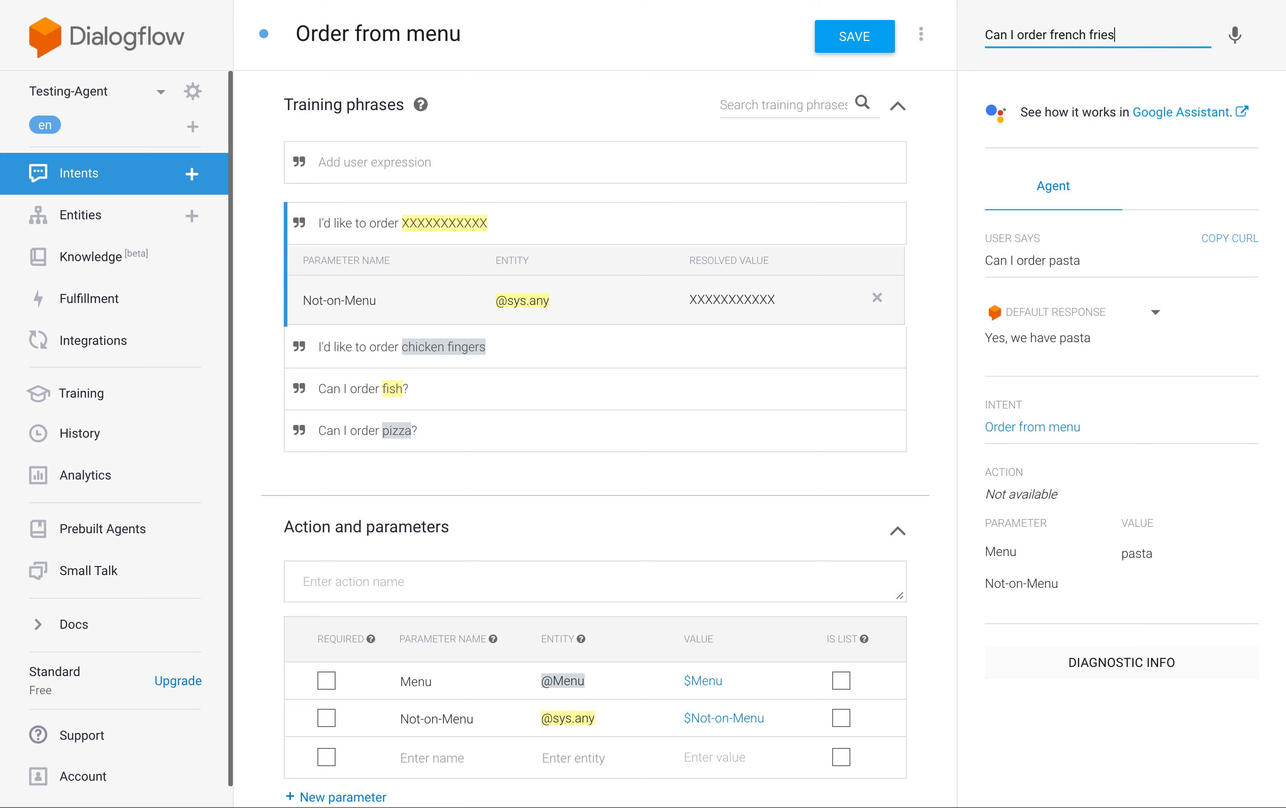
{"action": "key", "text": "Return"}
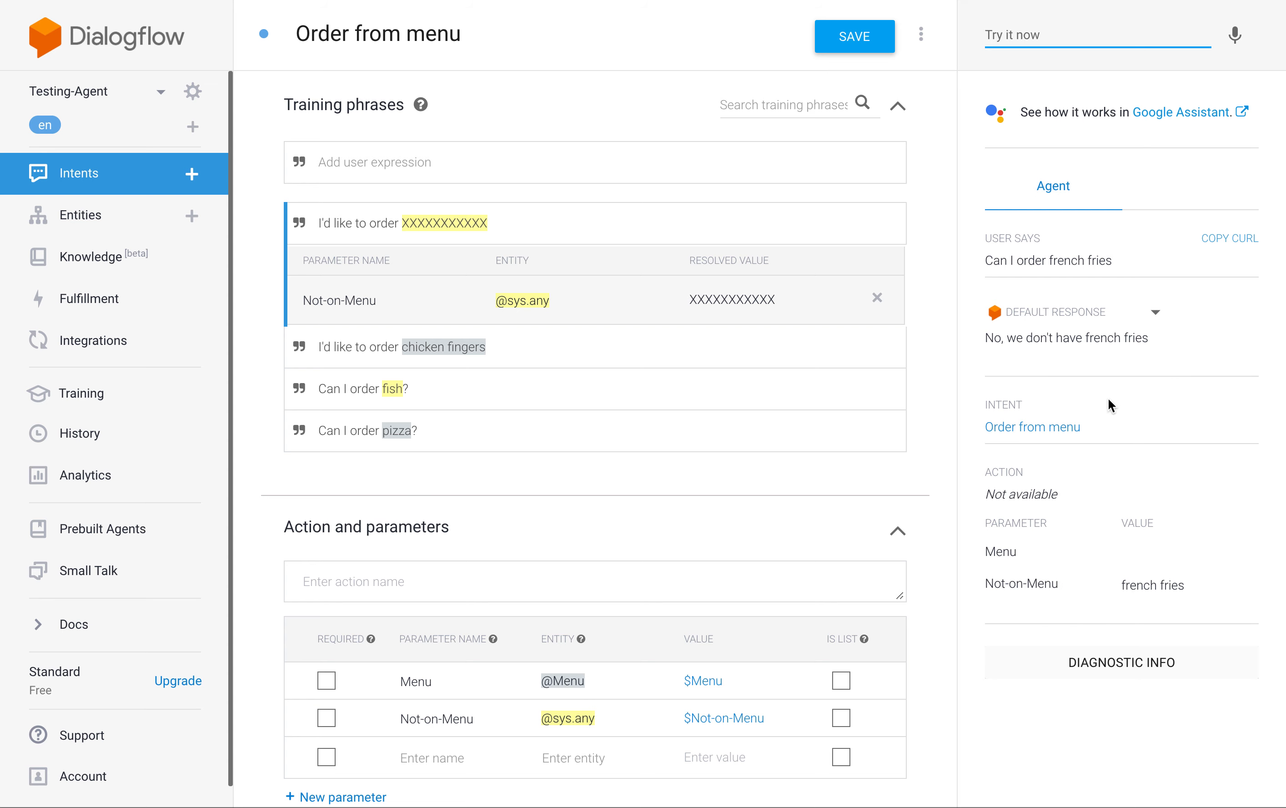
{"action": "left_click_drag", "start_coordinate": [987, 583], "coordinate": [1184, 584]}
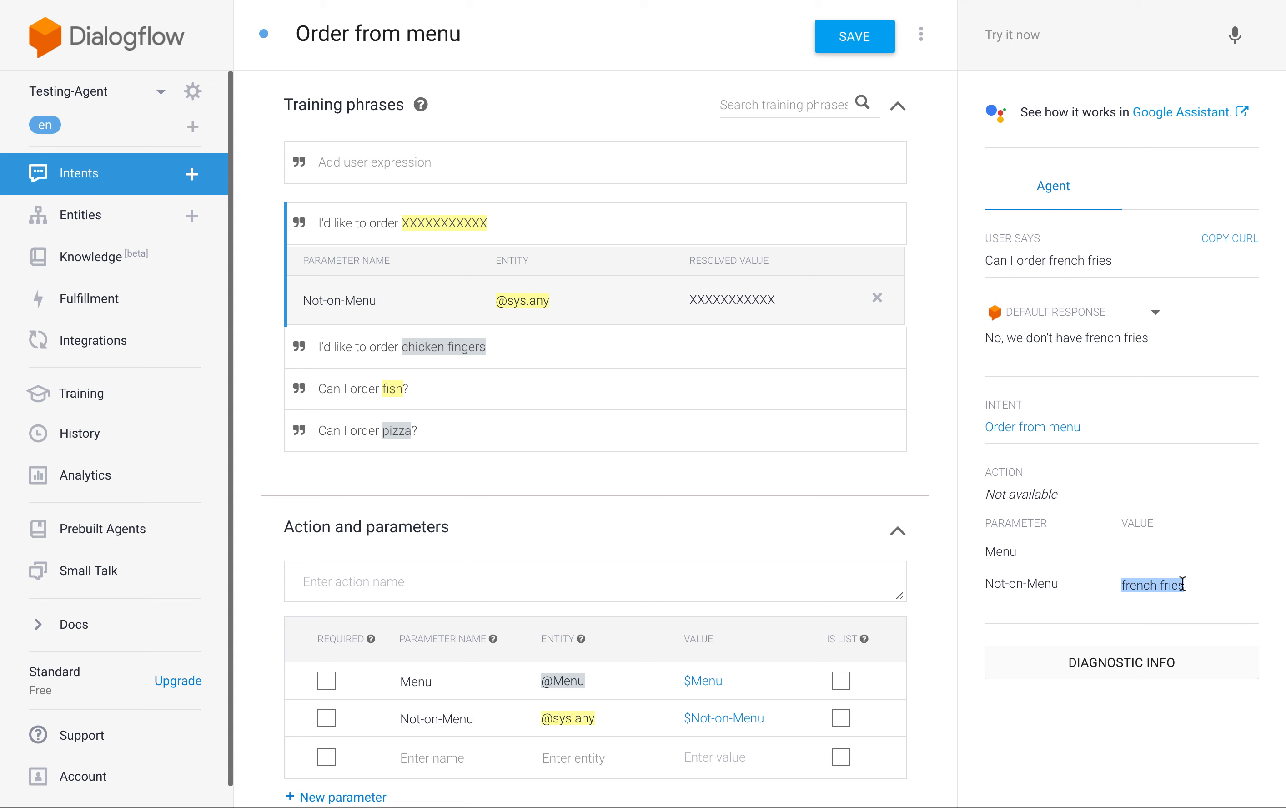